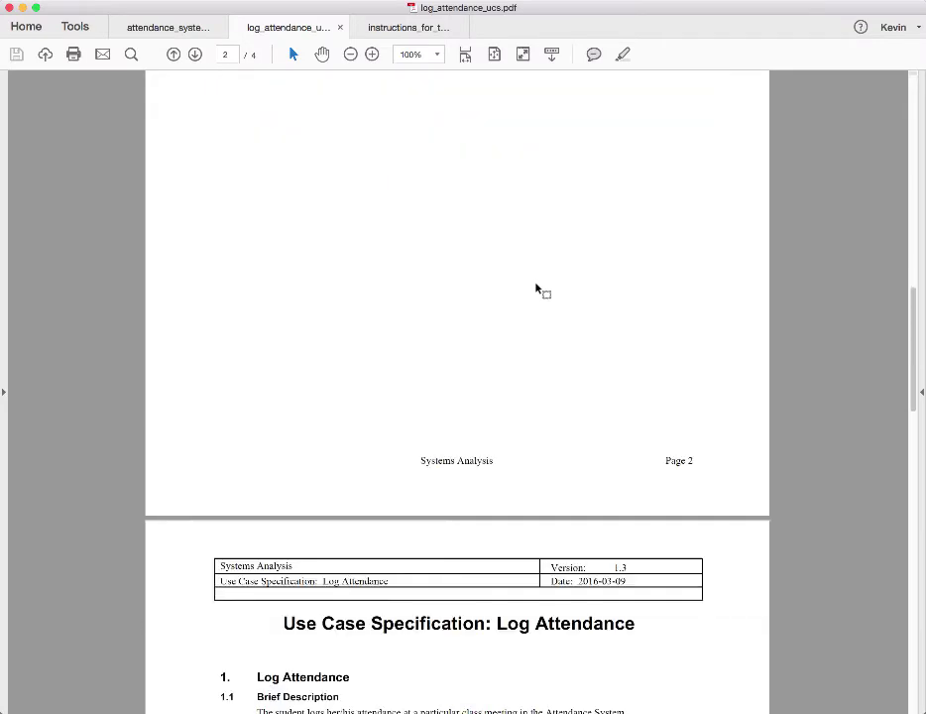
Scroll to page 3's Log Attendance use case specification and zoom the view to 125%
scroll(540, 284, down, 5)
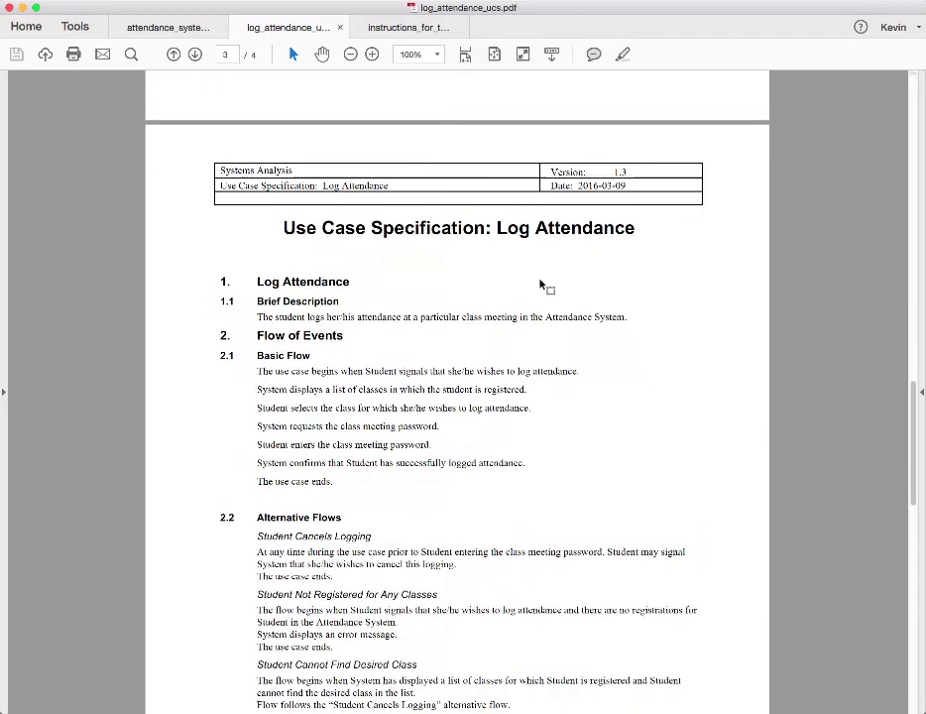
scroll(549, 268, down, 2)
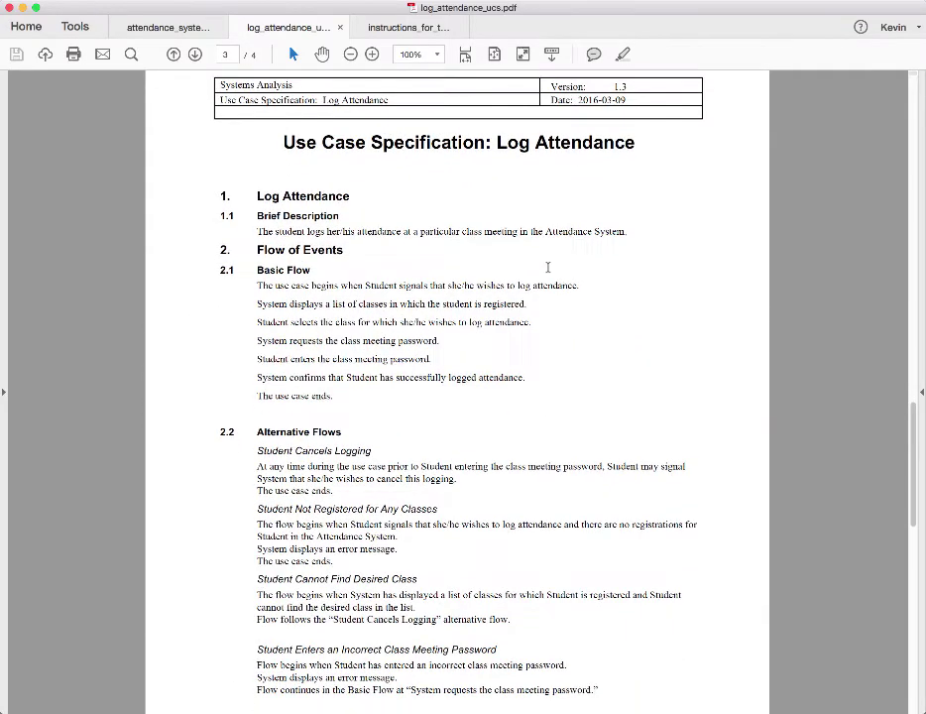
click(372, 53)
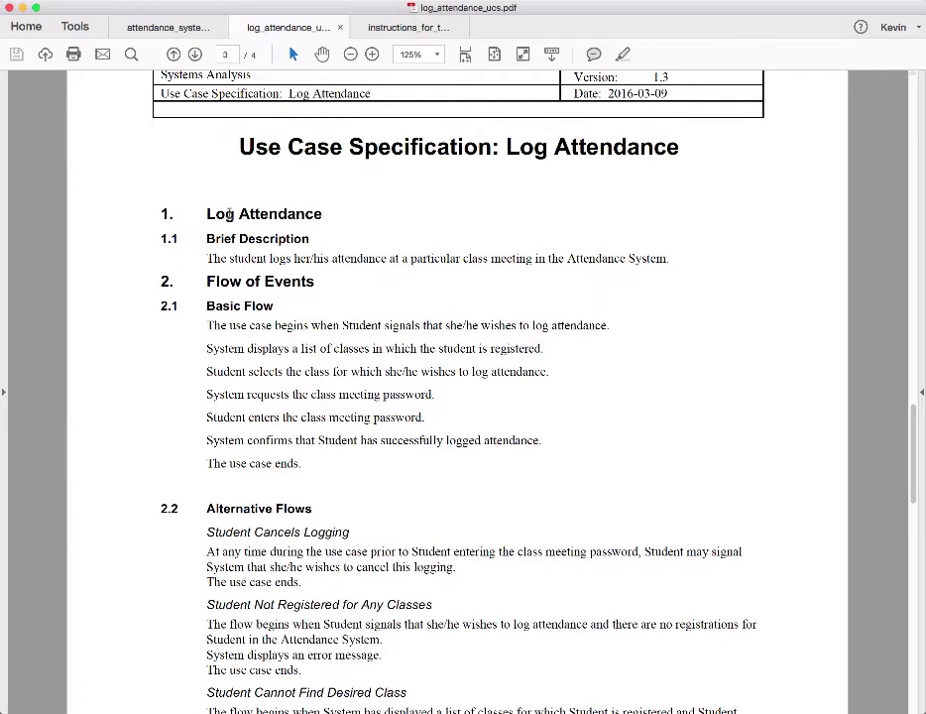
scroll(269, 214, down, 1)
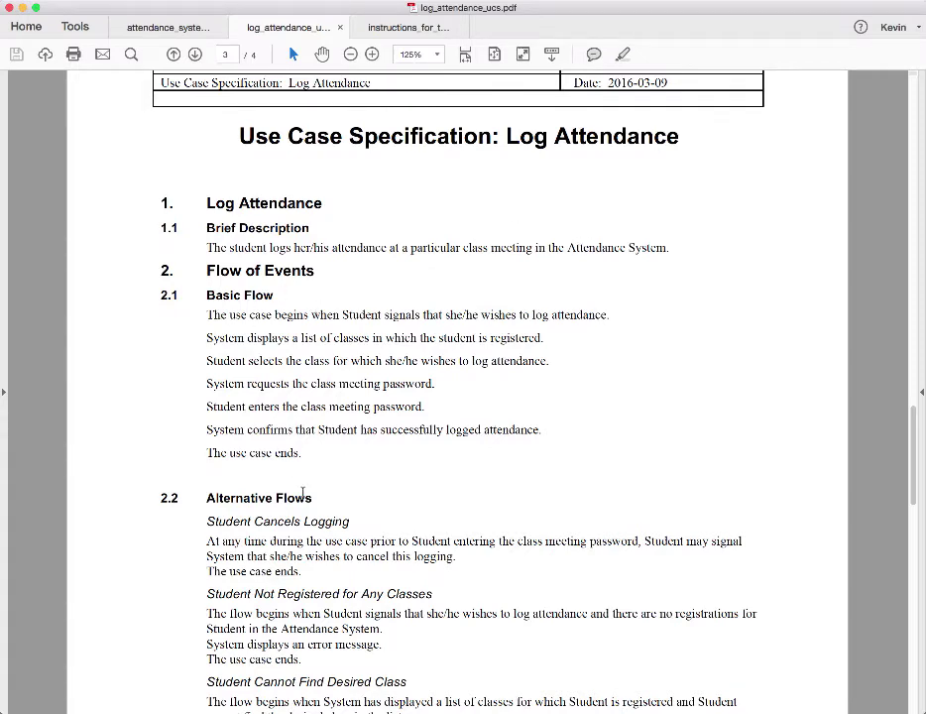
scroll(306, 493, down, 4)
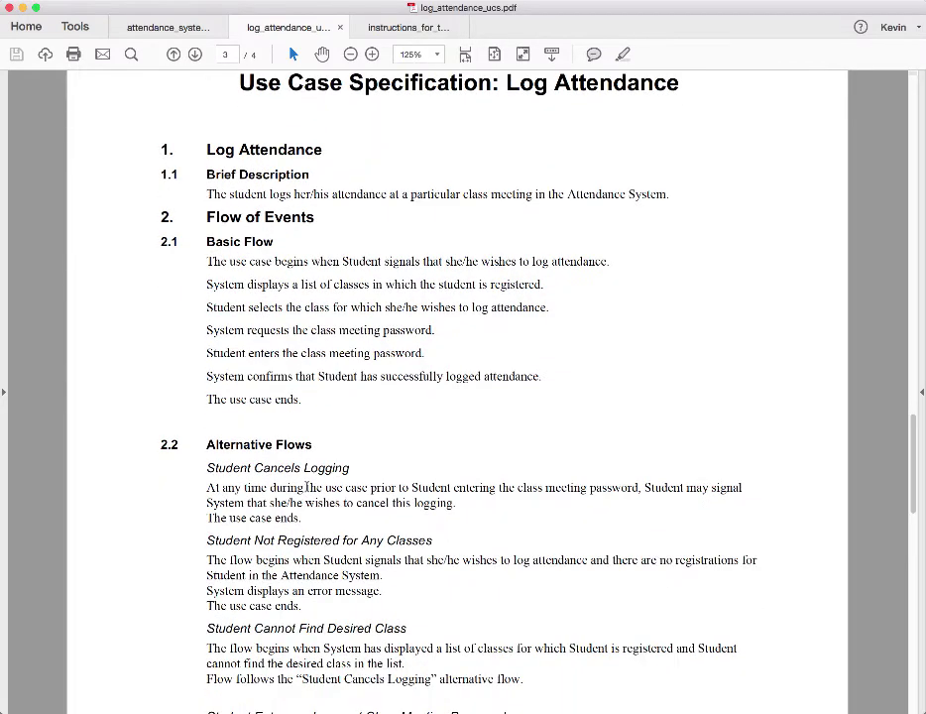
scroll(307, 487, down, 2)
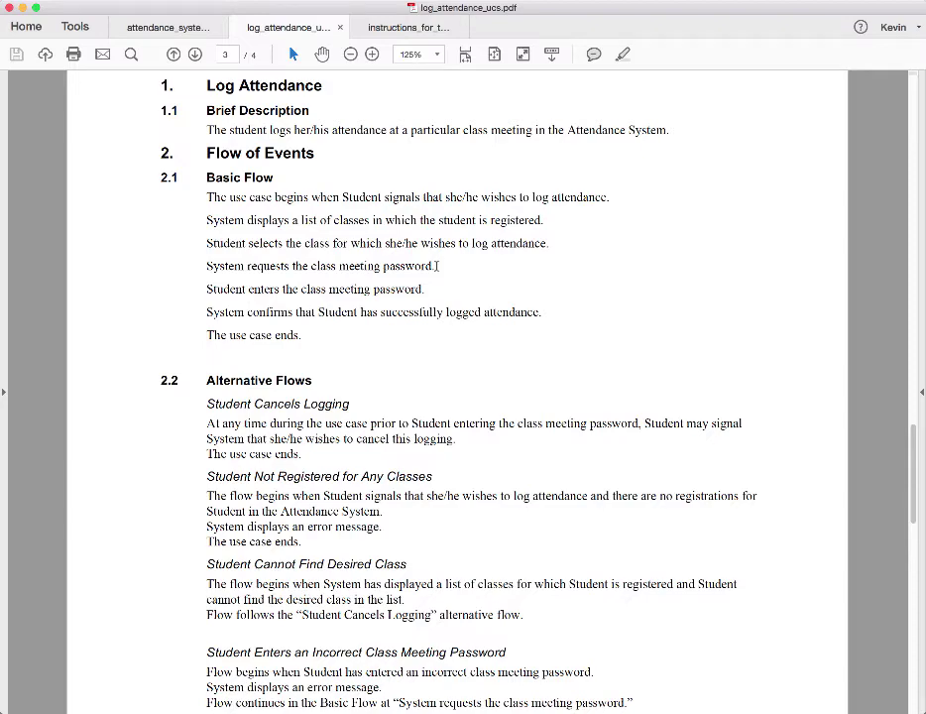
Scroll to the bottom of page 3, ending with the incorrect class meeting password flow
scroll(454, 297, down, 5)
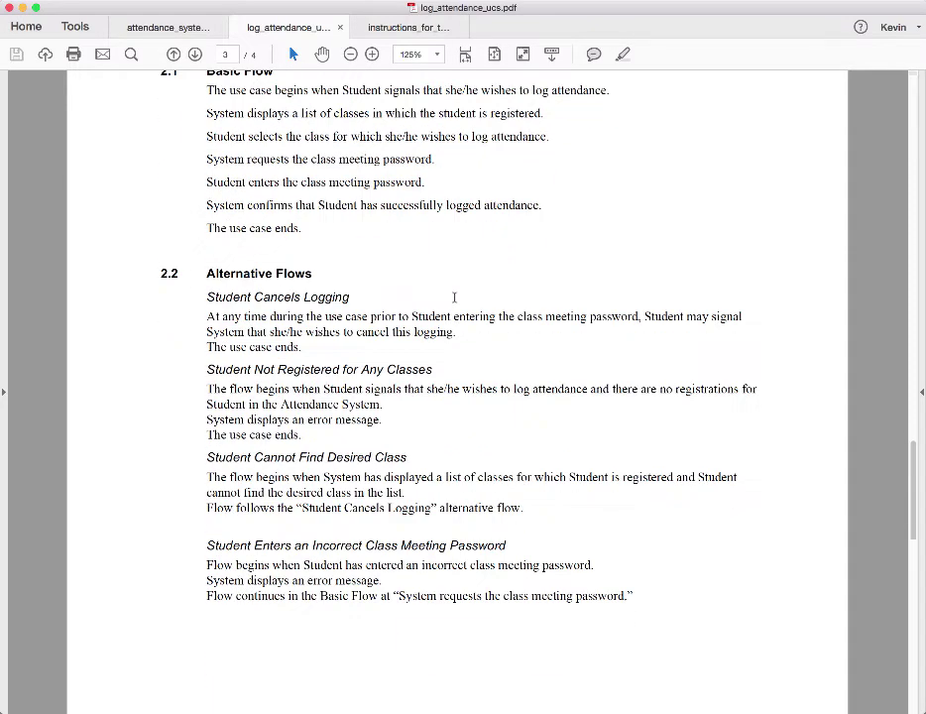
scroll(455, 297, down, 3)
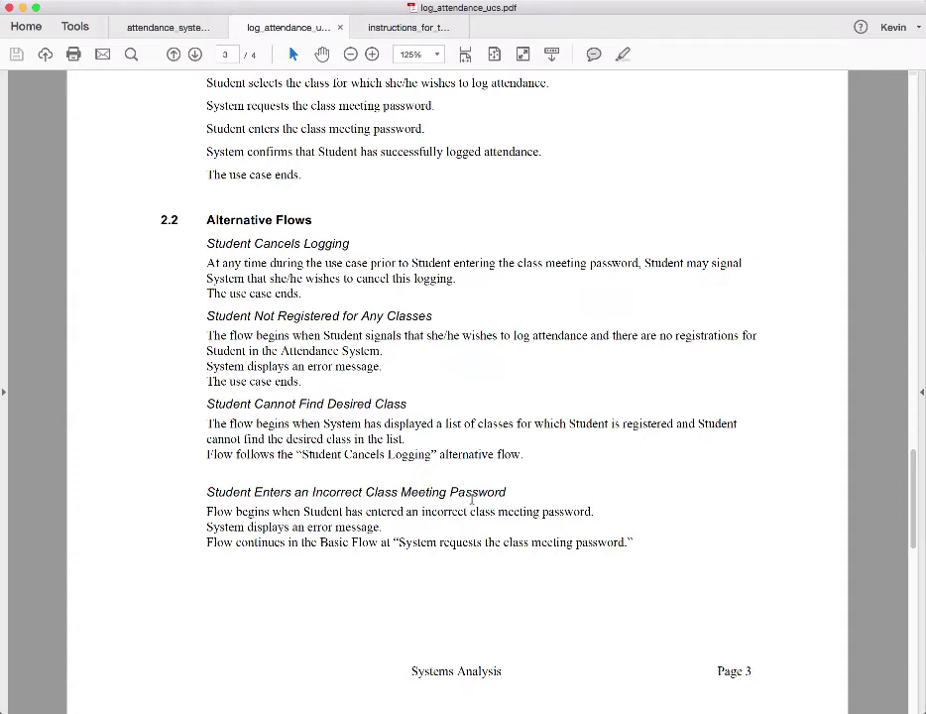
Scroll onto page 4 to show the outside-permitted-hours flow, Special Requirements and Pre-Conditions
scroll(473, 503, down, 5)
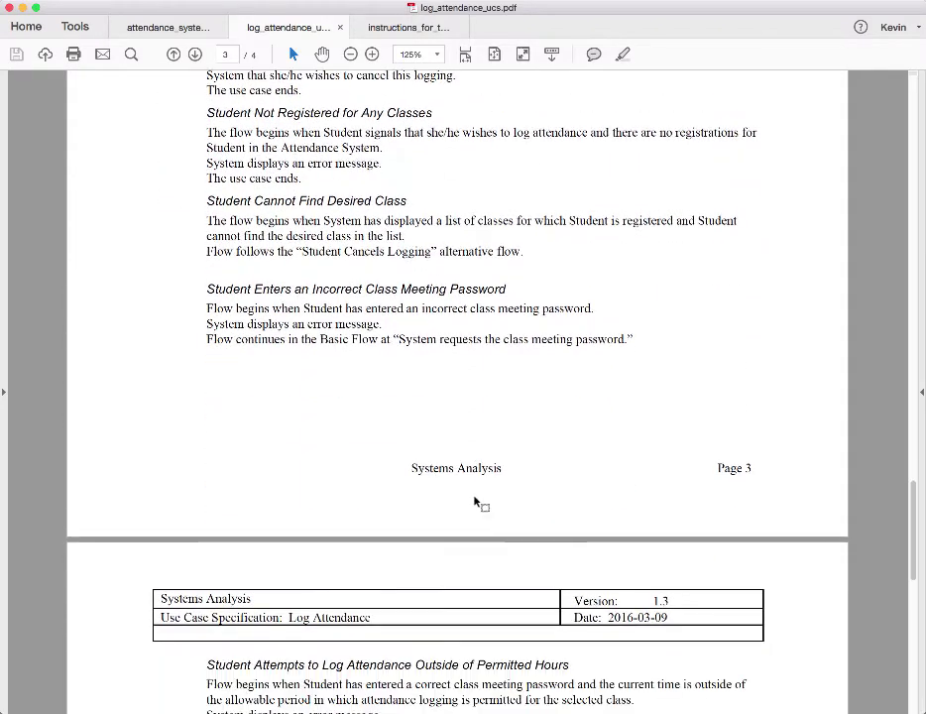
scroll(477, 499, down, 5)
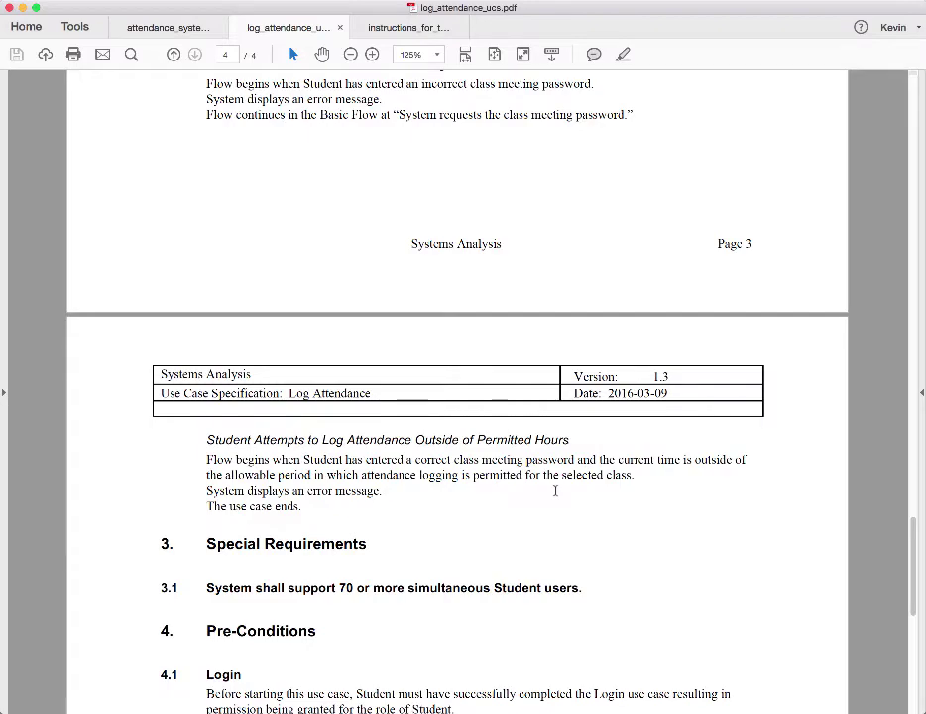
Read page 4's requirements, conditions and key scenarios, then switch to the Axure Login page
scroll(555, 490, down, 5)
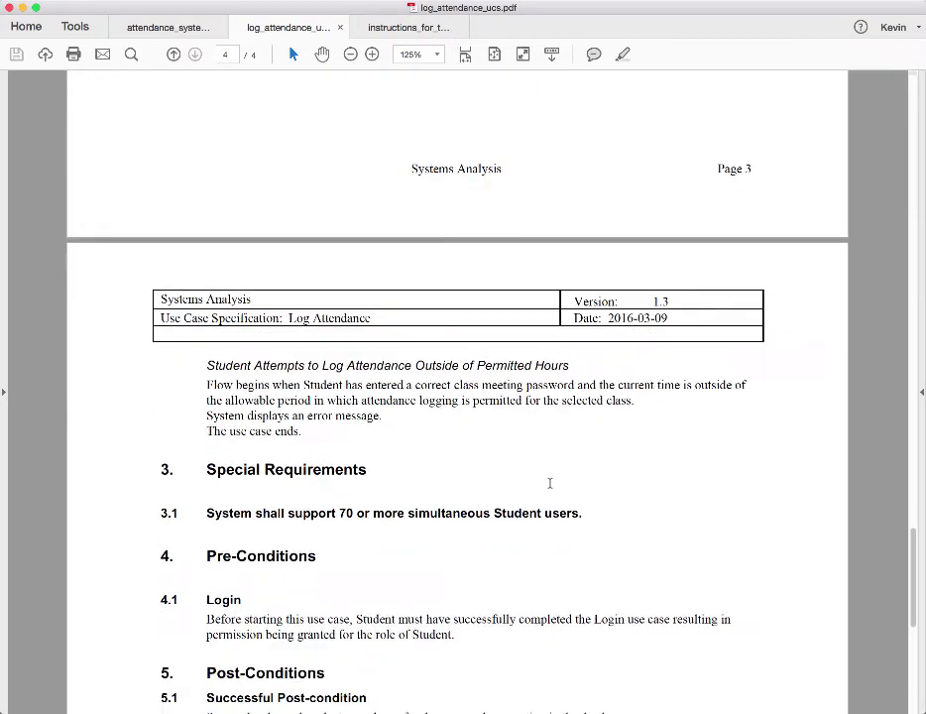
scroll(552, 476, down, 4)
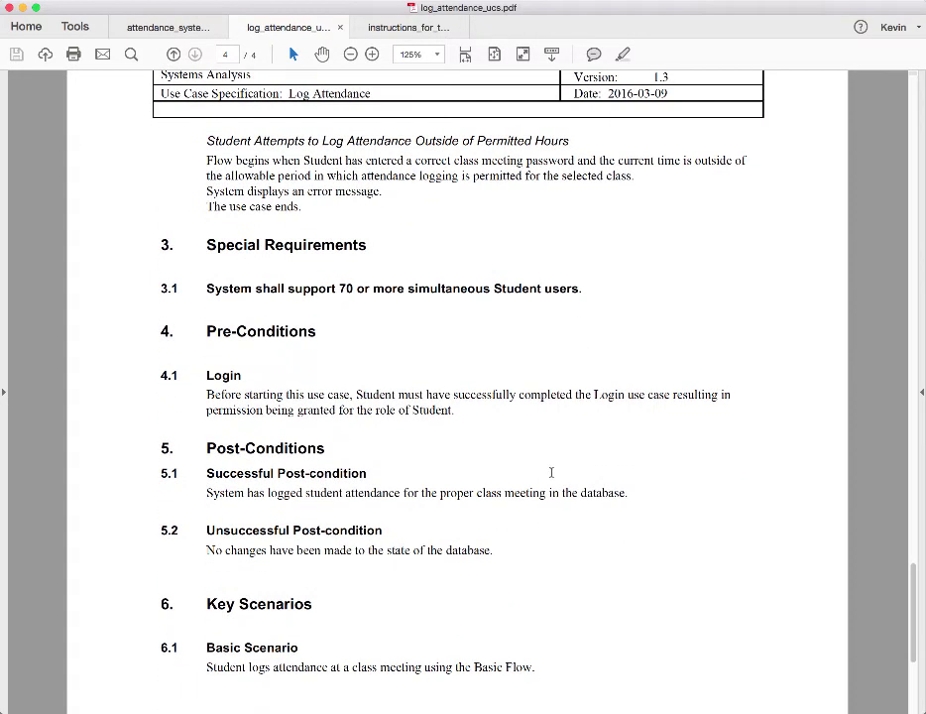
scroll(554, 474, down, 1)
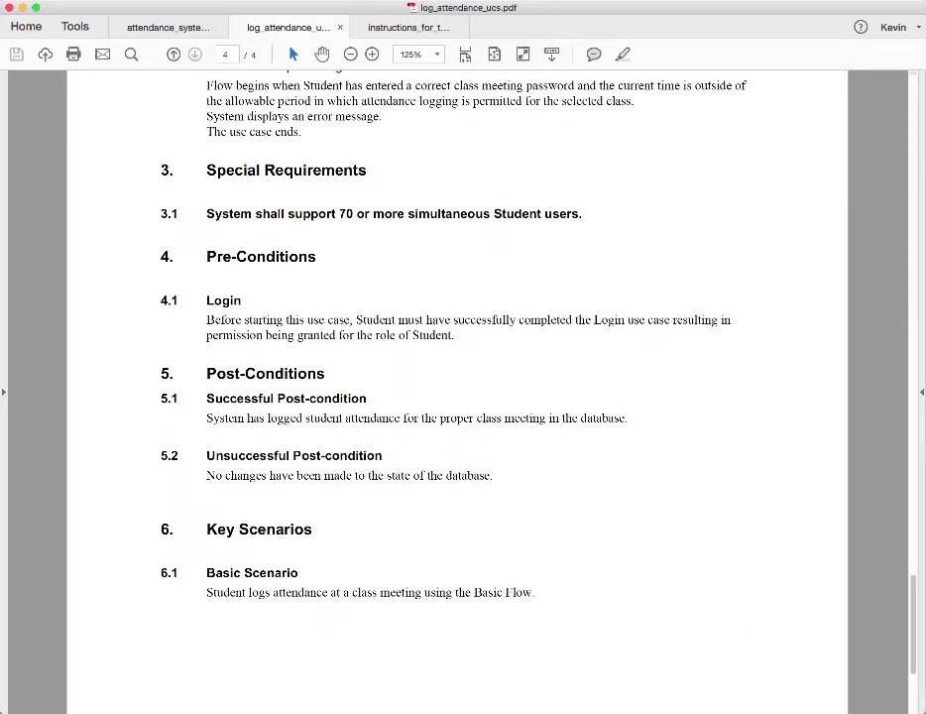
key(super+Tab)
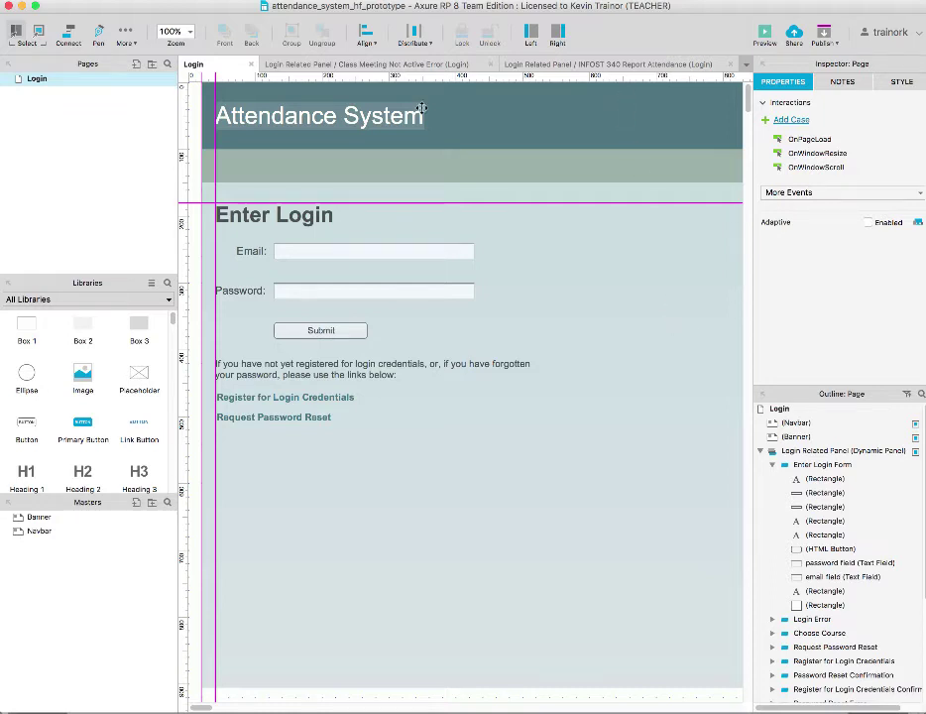
mouse_move(30, 82)
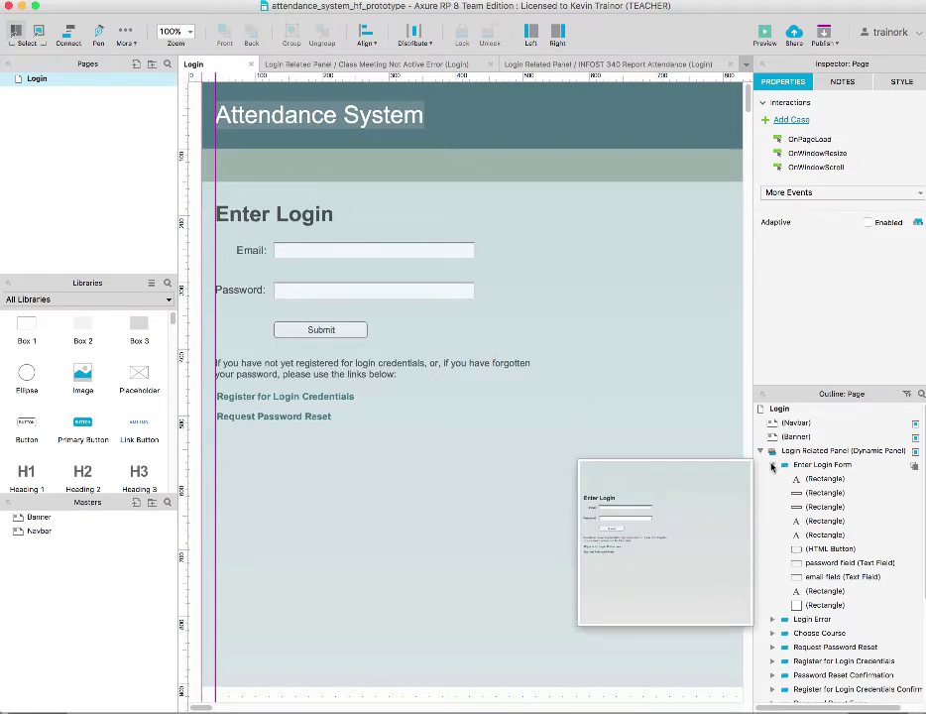
Collapse the Enter Login Form and Class Meeting Not Active Error states, then select Choose Course
click(772, 465)
mouse_move(800, 556)
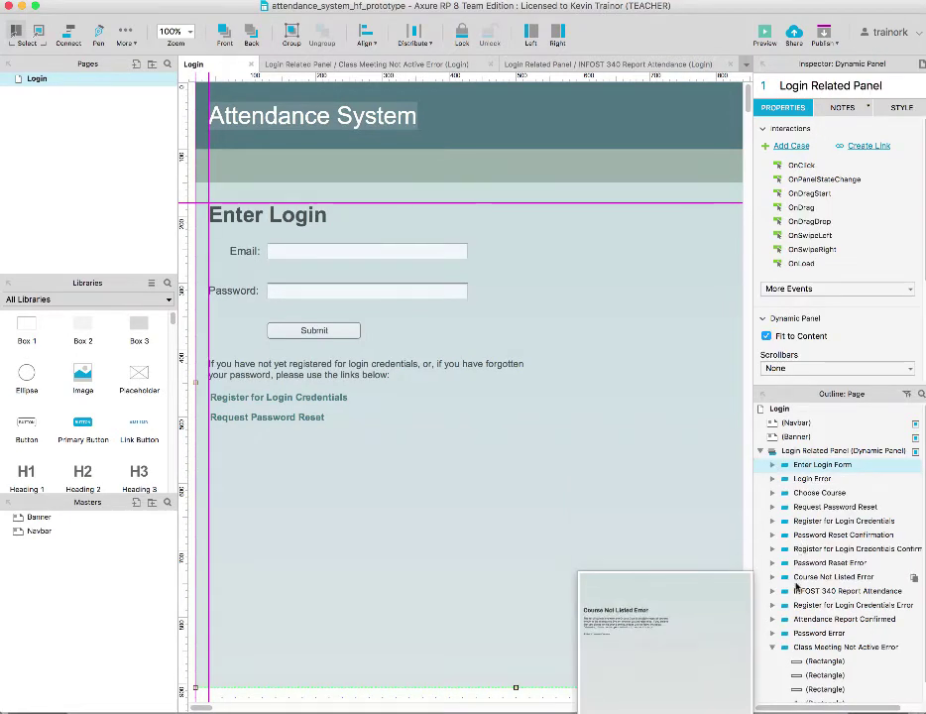
click(772, 648)
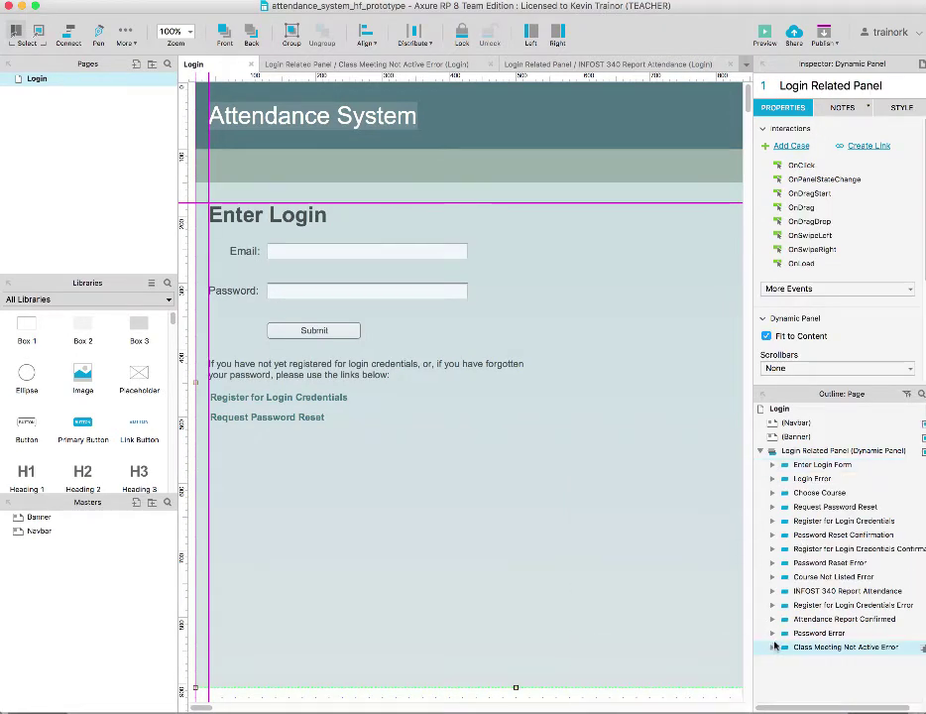
mouse_move(787, 636)
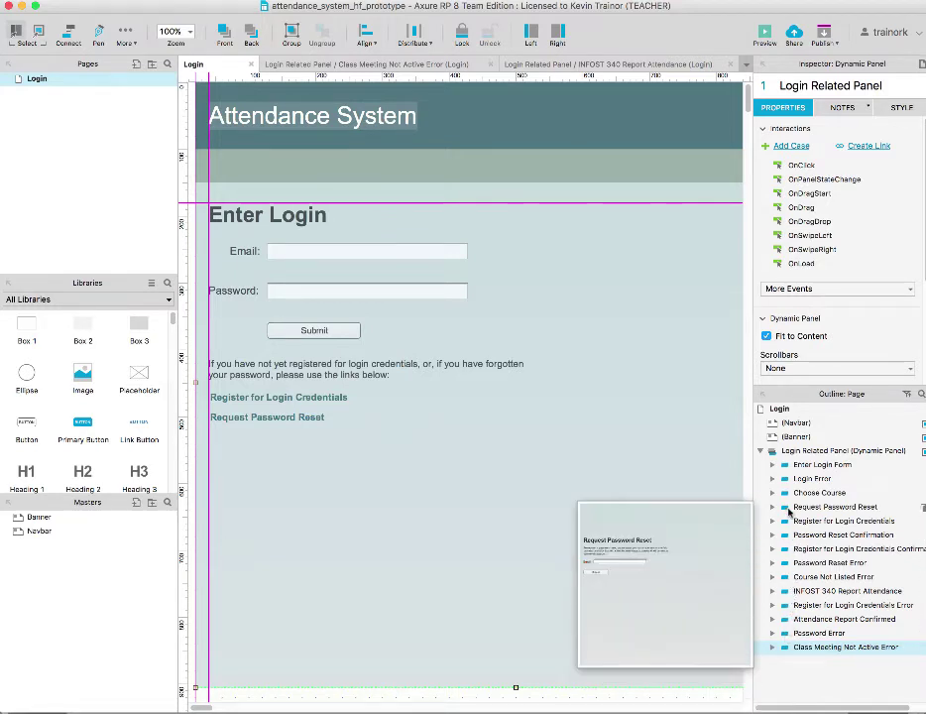
click(793, 493)
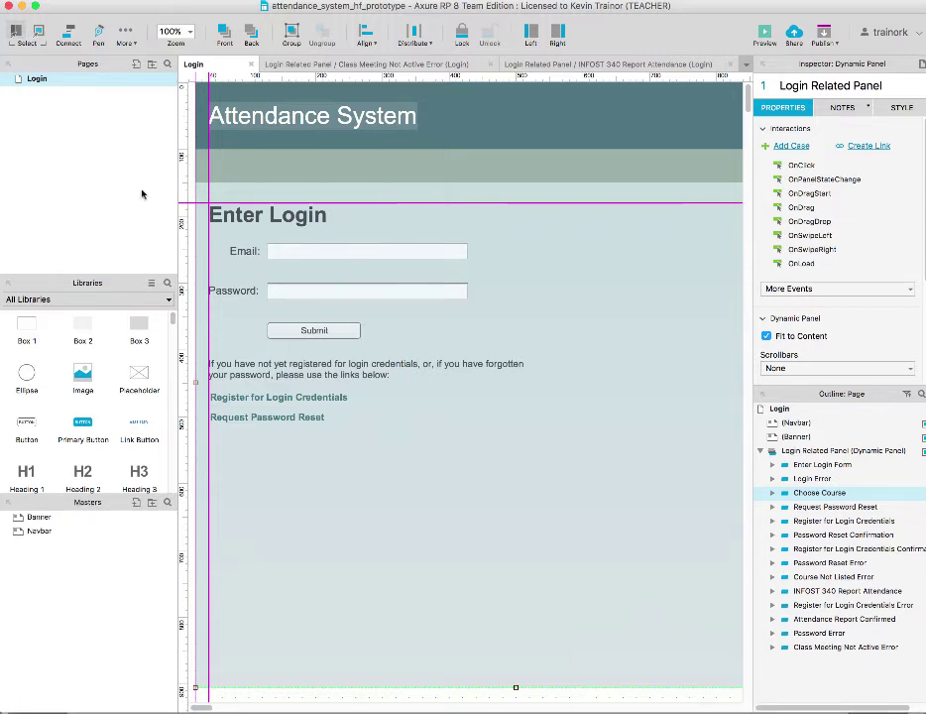
mouse_move(36, 82)
right_click(435, 291)
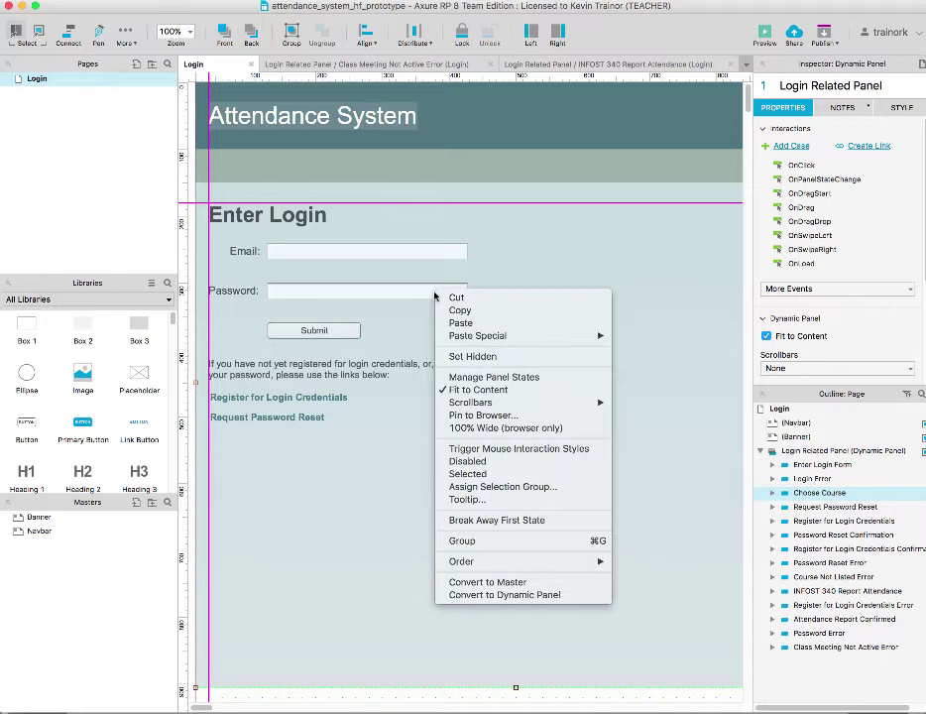
click(393, 298)
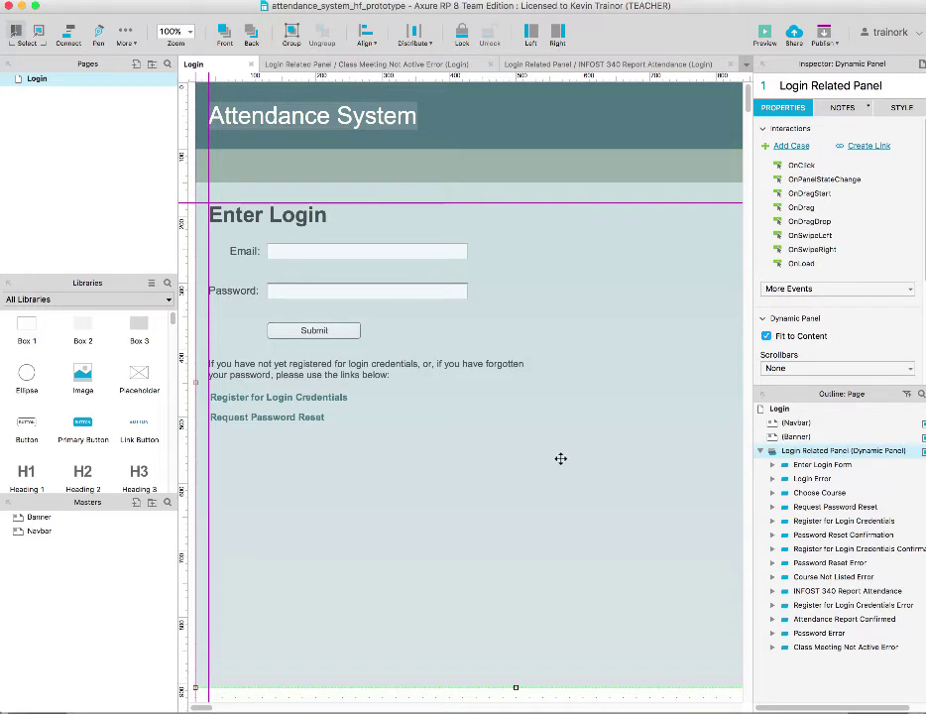
double_click(432, 289)
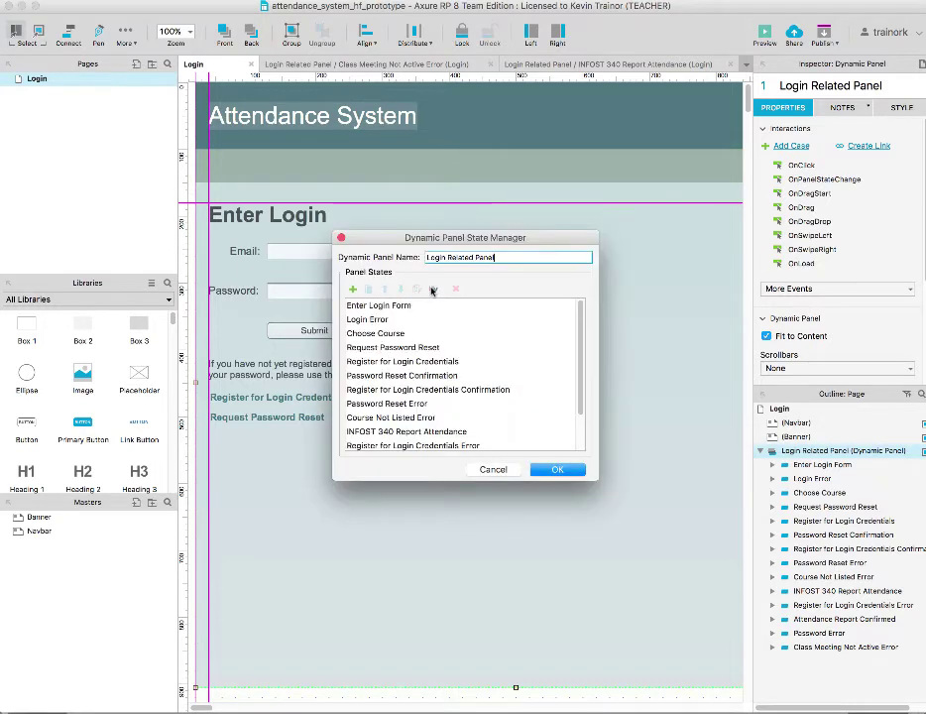
click(495, 469)
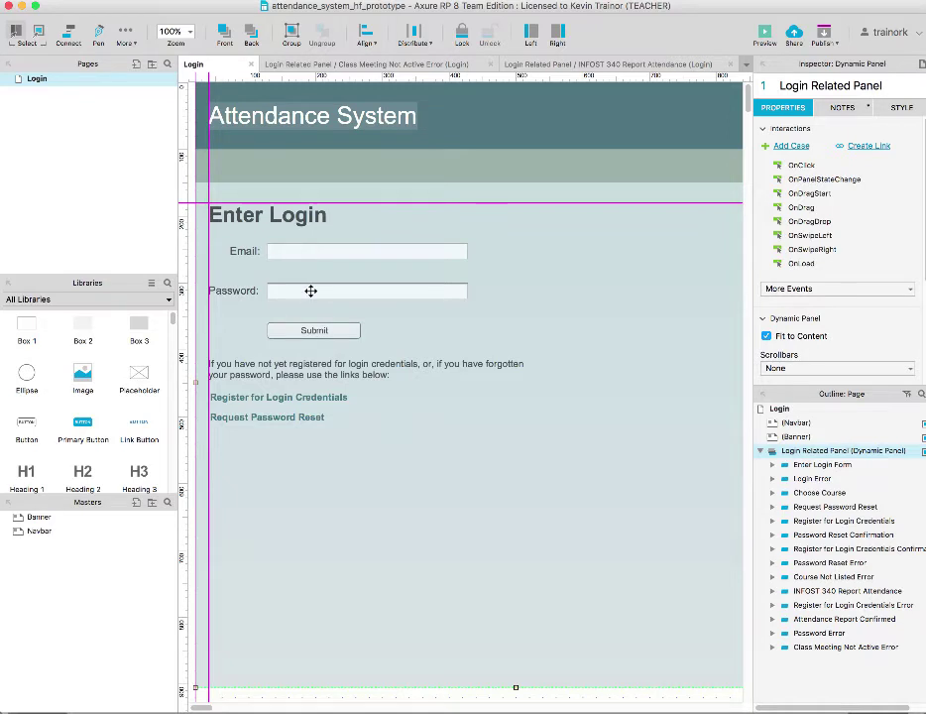
click(916, 106)
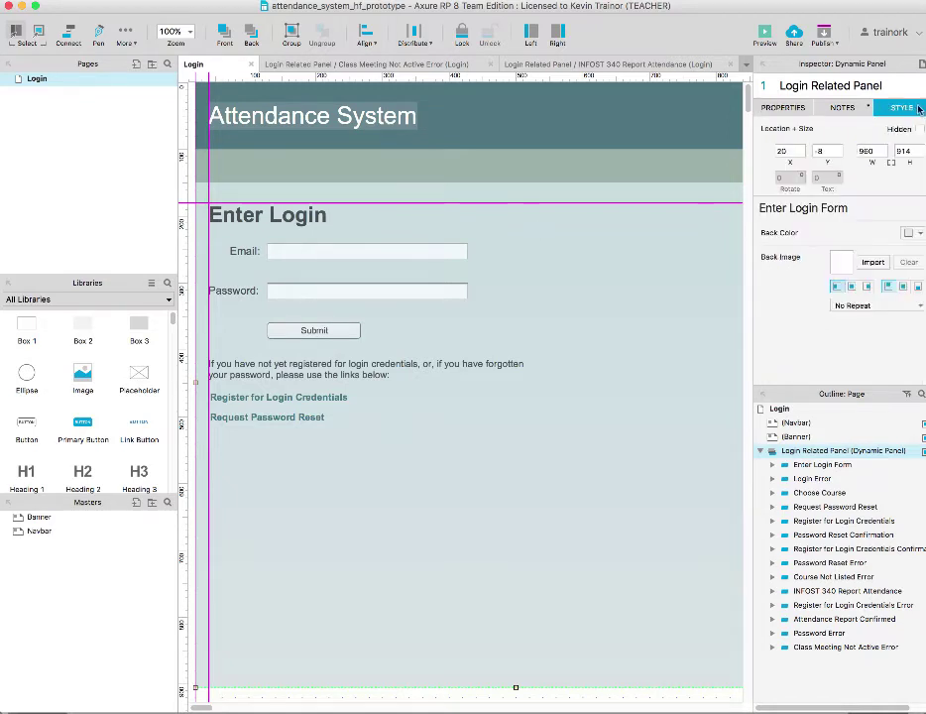
double_click(372, 295)
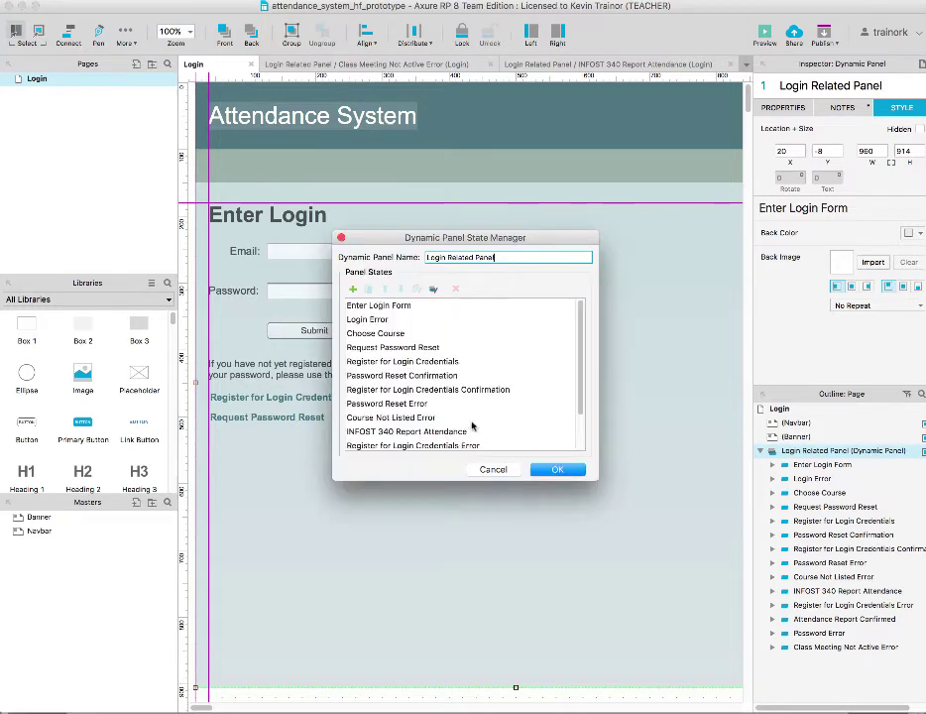
click(494, 470)
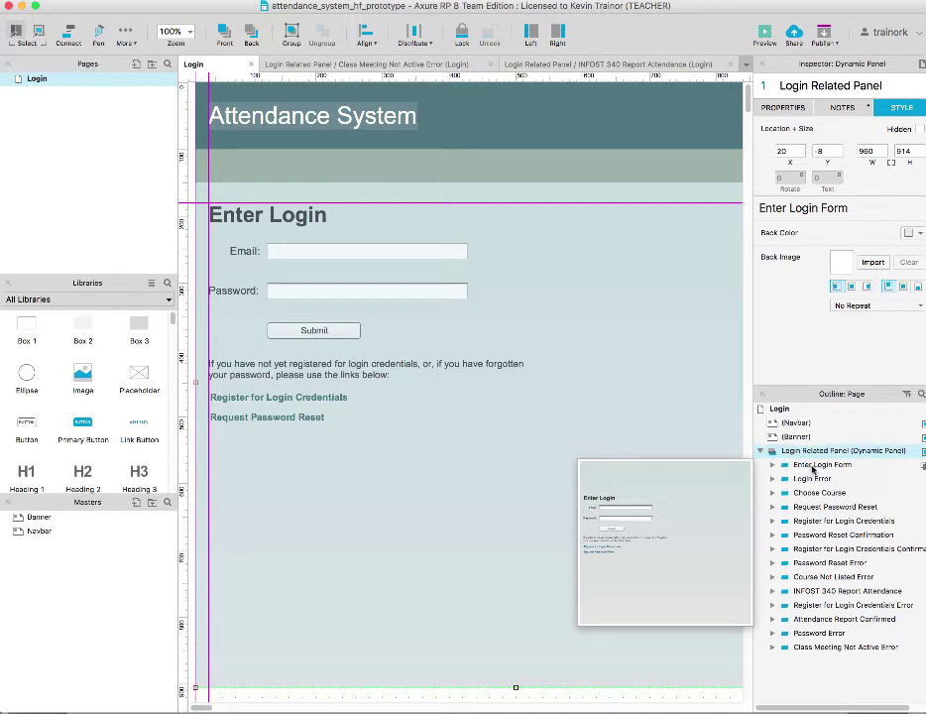
Open the Login Related Panel's Enter Login Form state in its own tab
double_click(815, 466)
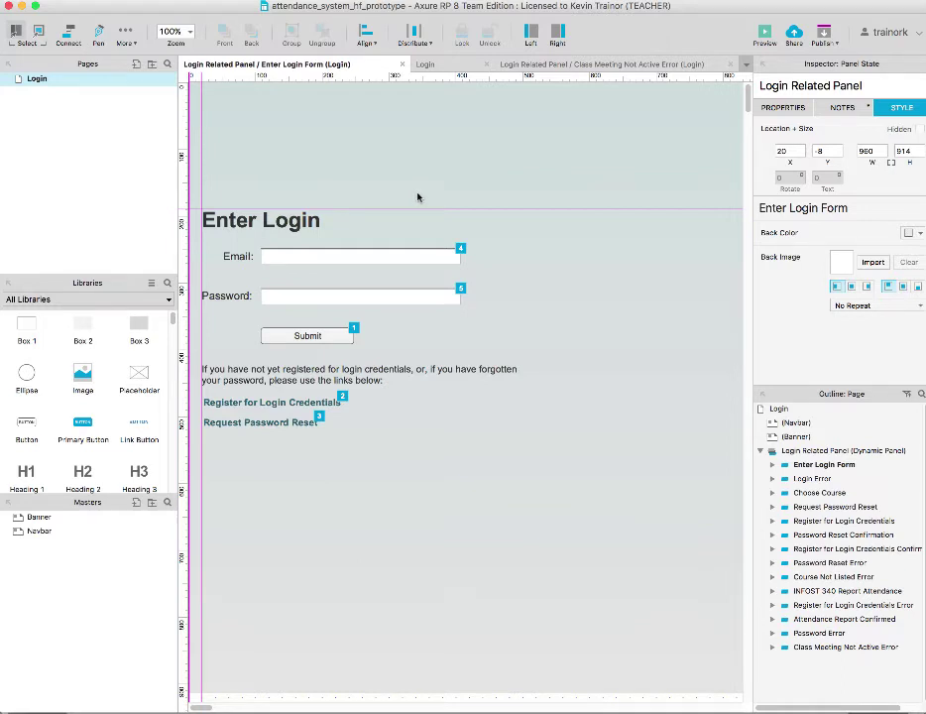
click(378, 295)
right_click(378, 296)
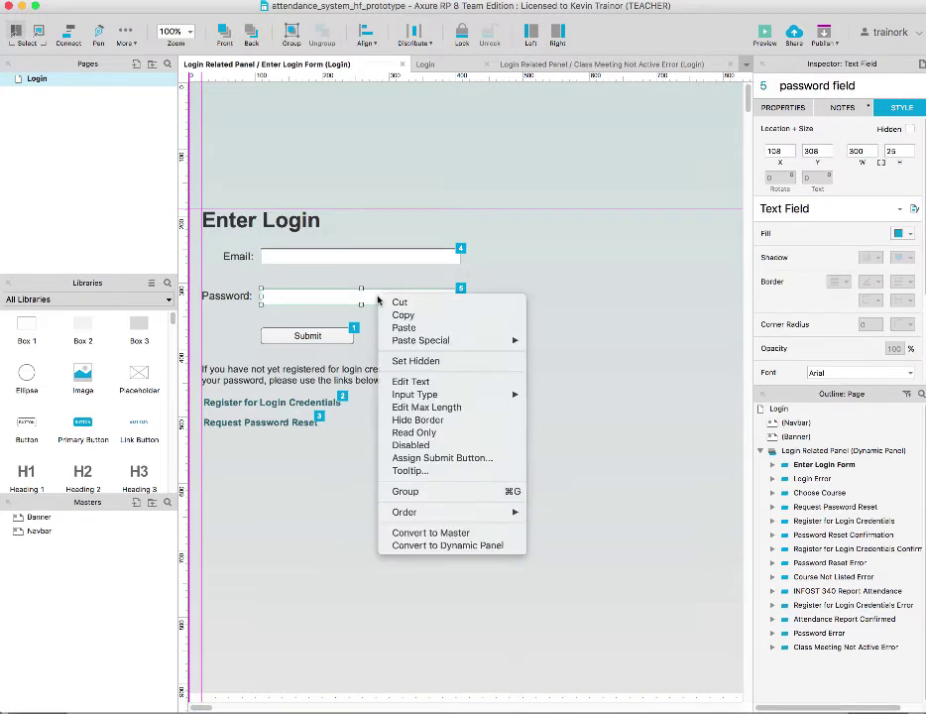
mouse_move(412, 395)
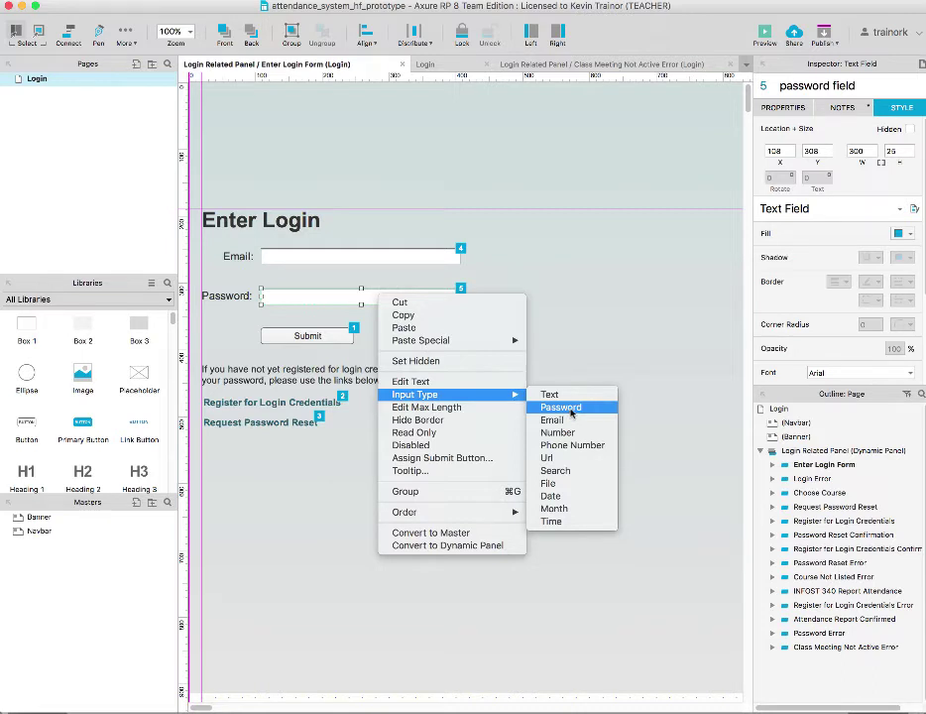
click(358, 492)
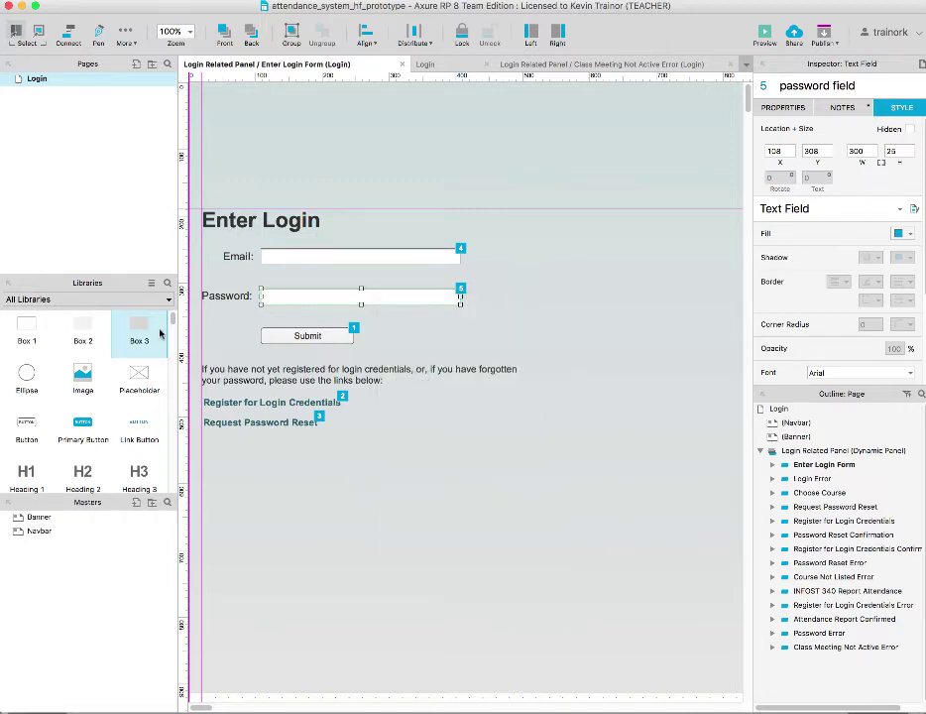
click(296, 379)
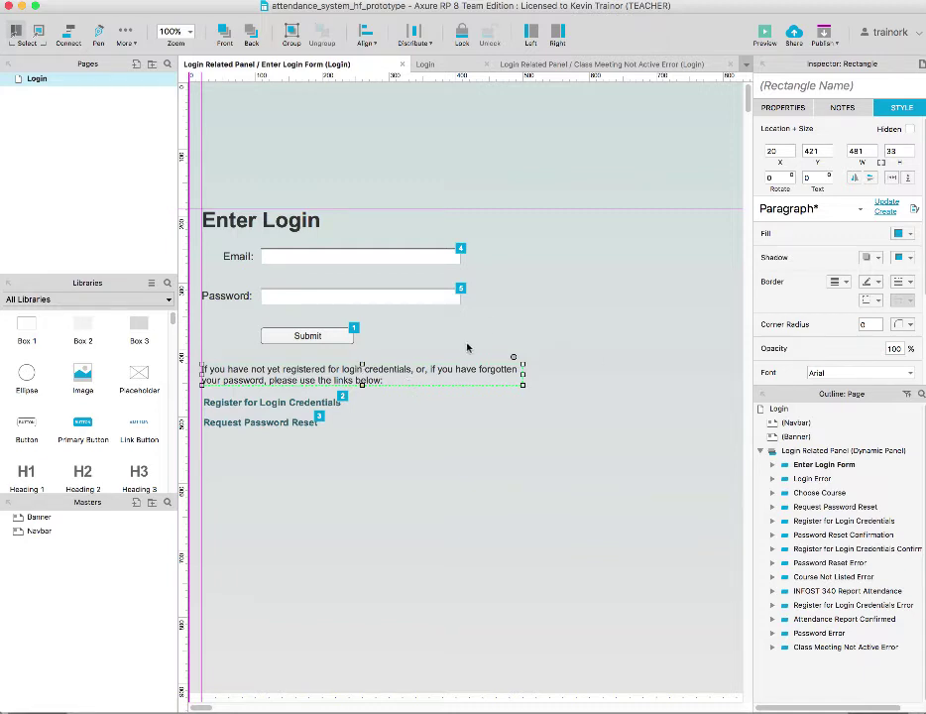
Apply the InBody Text widget style to the login instructions paragraph and verify it
click(862, 212)
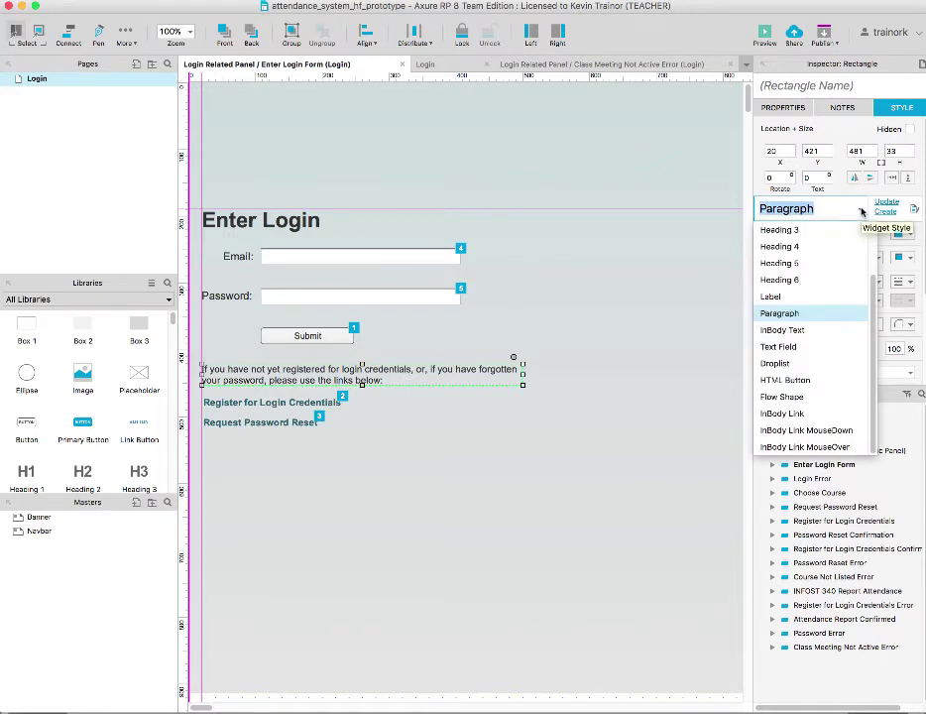
click(804, 331)
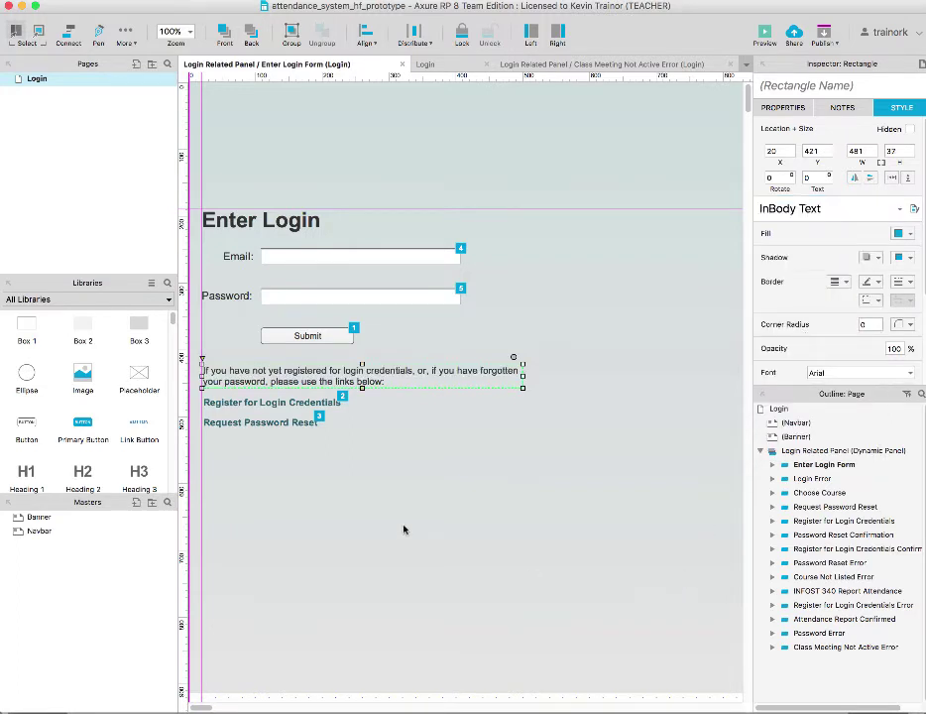
click(431, 498)
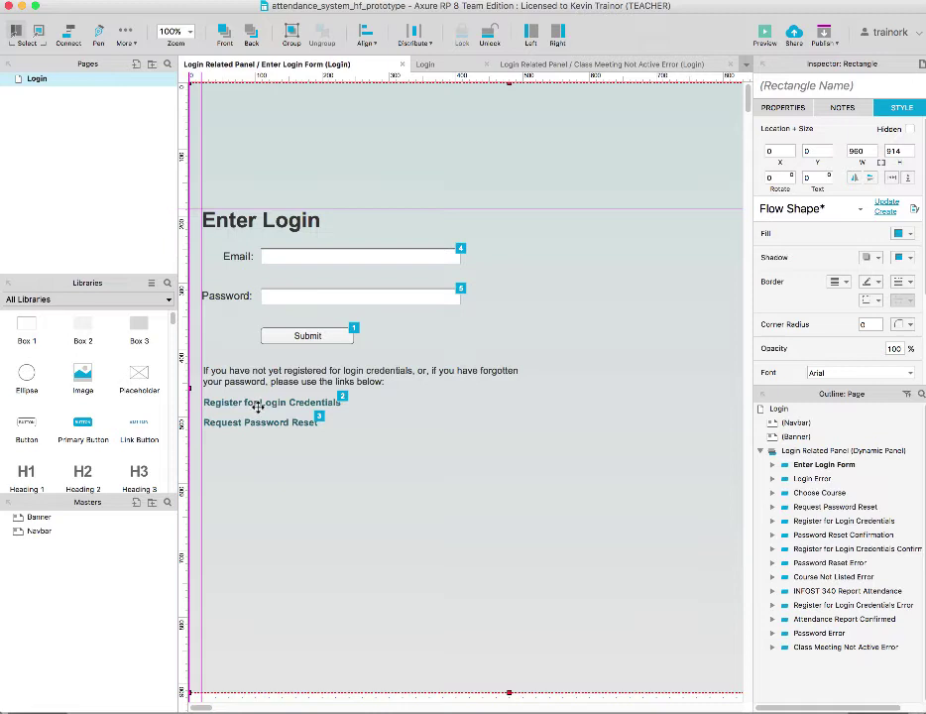
click(356, 383)
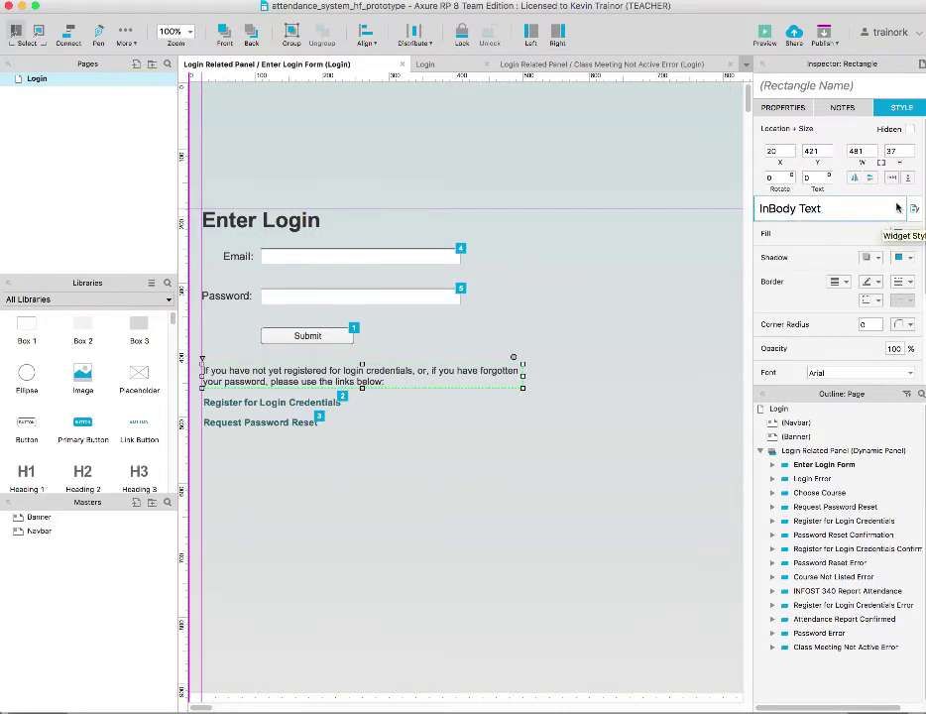
click(902, 211)
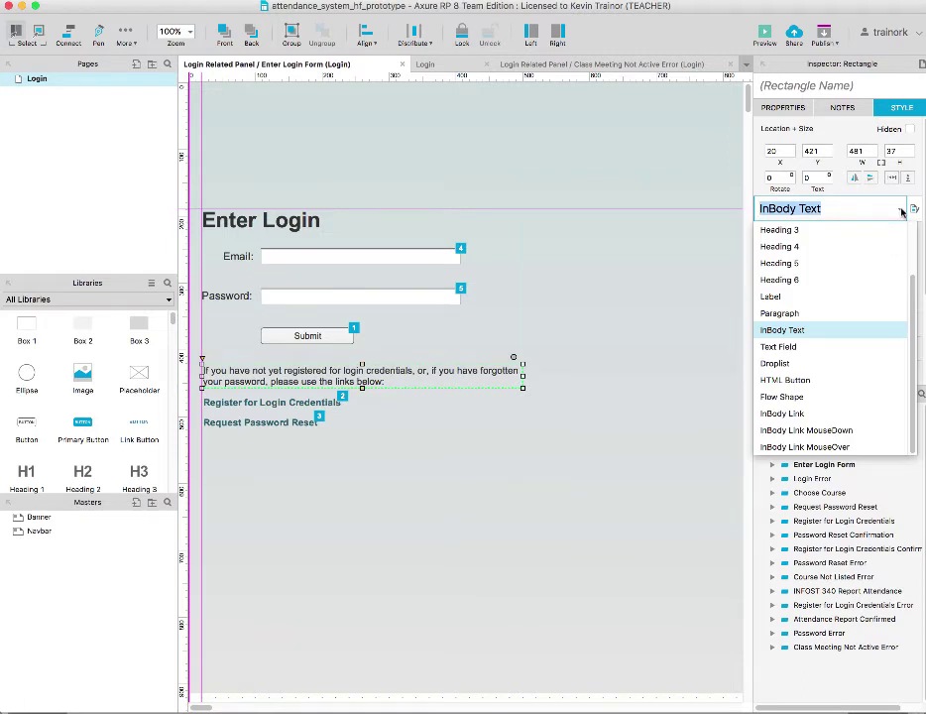
click(902, 211)
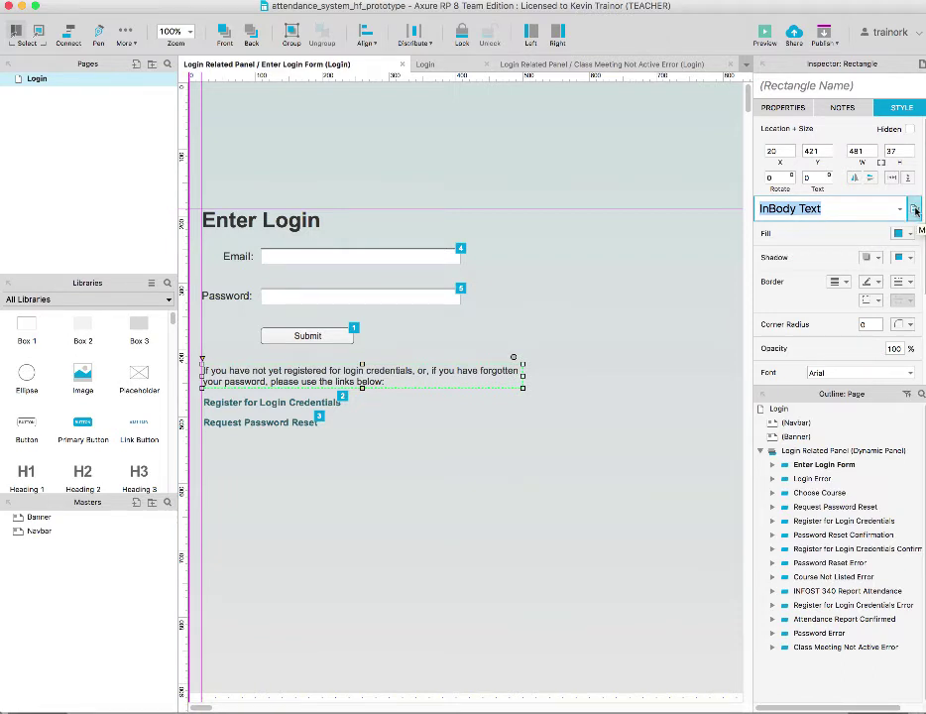
click(914, 210)
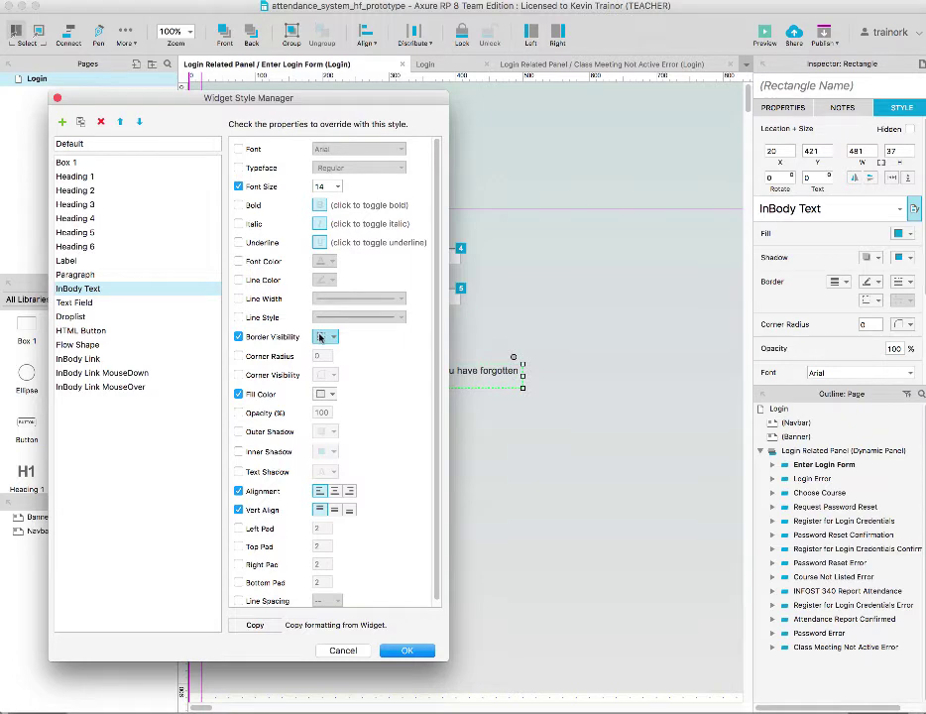
click(345, 652)
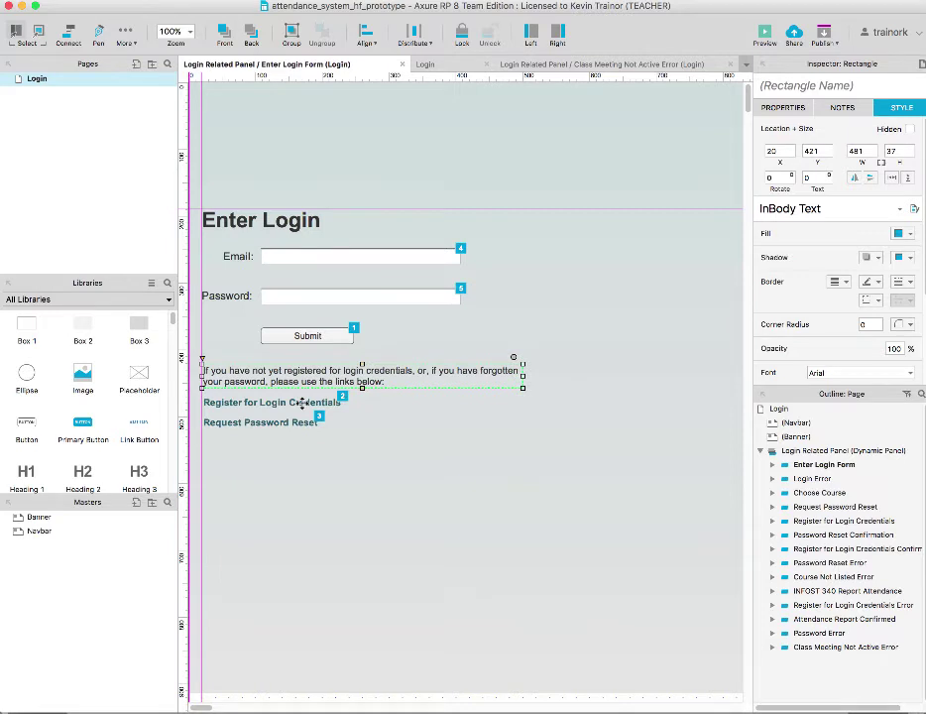
click(302, 403)
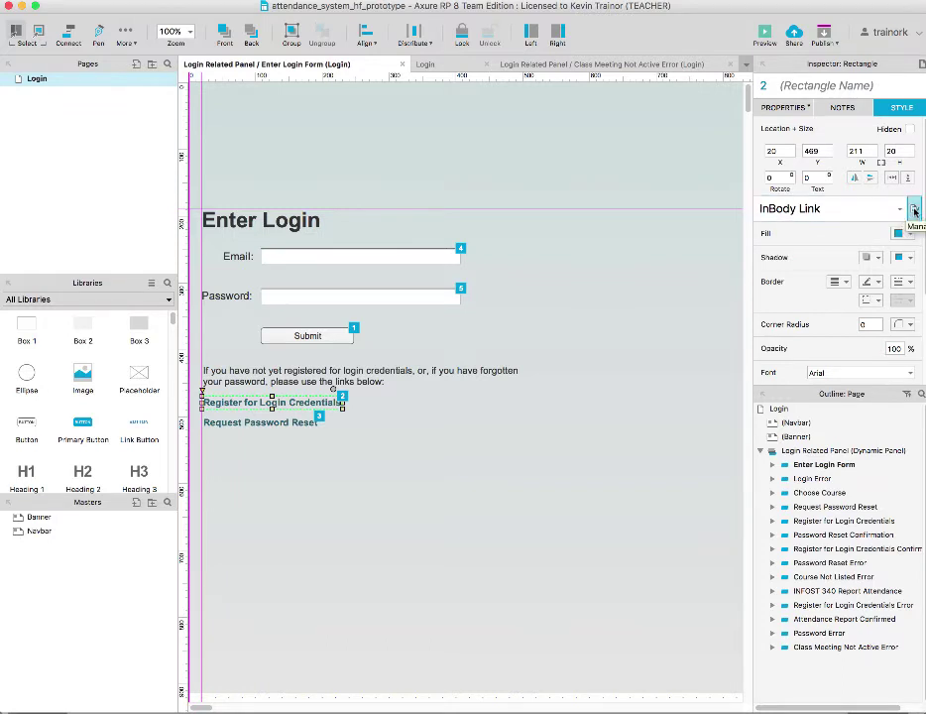
click(915, 212)
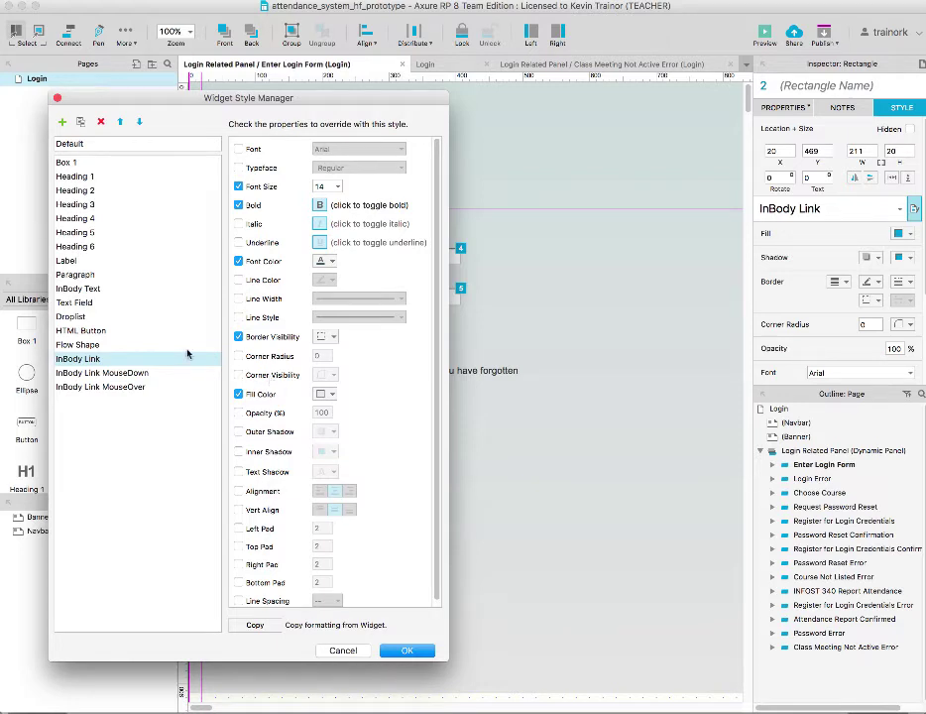
click(121, 388)
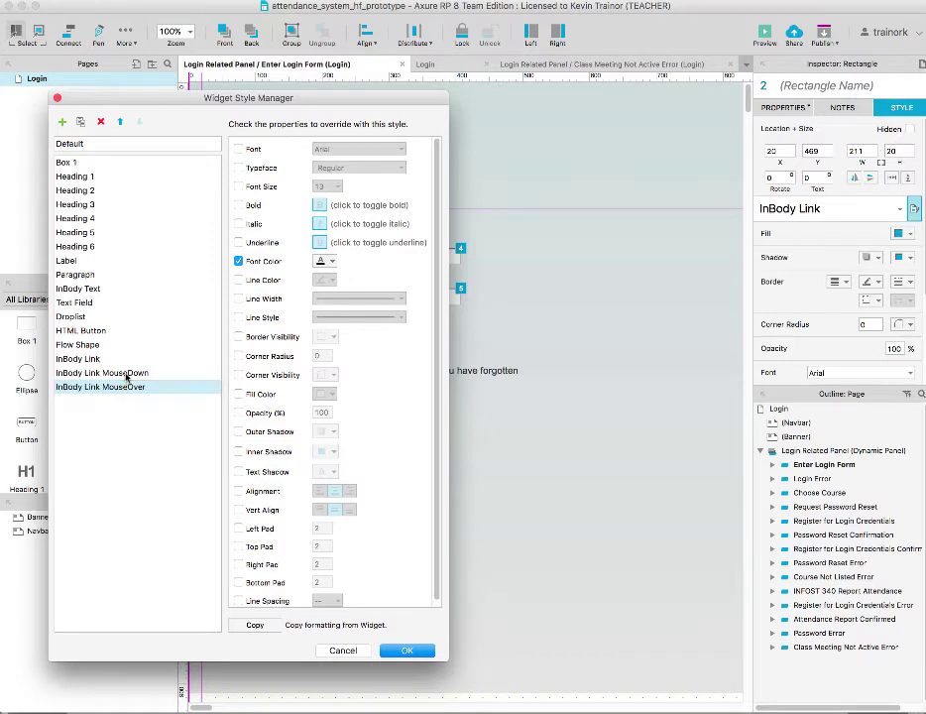
click(126, 374)
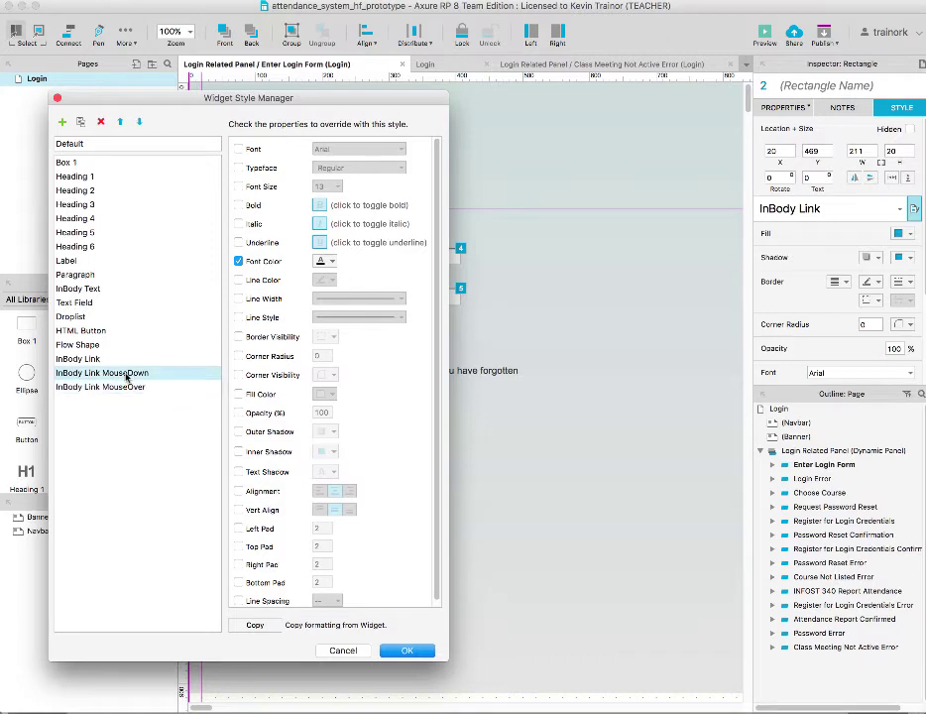
click(344, 650)
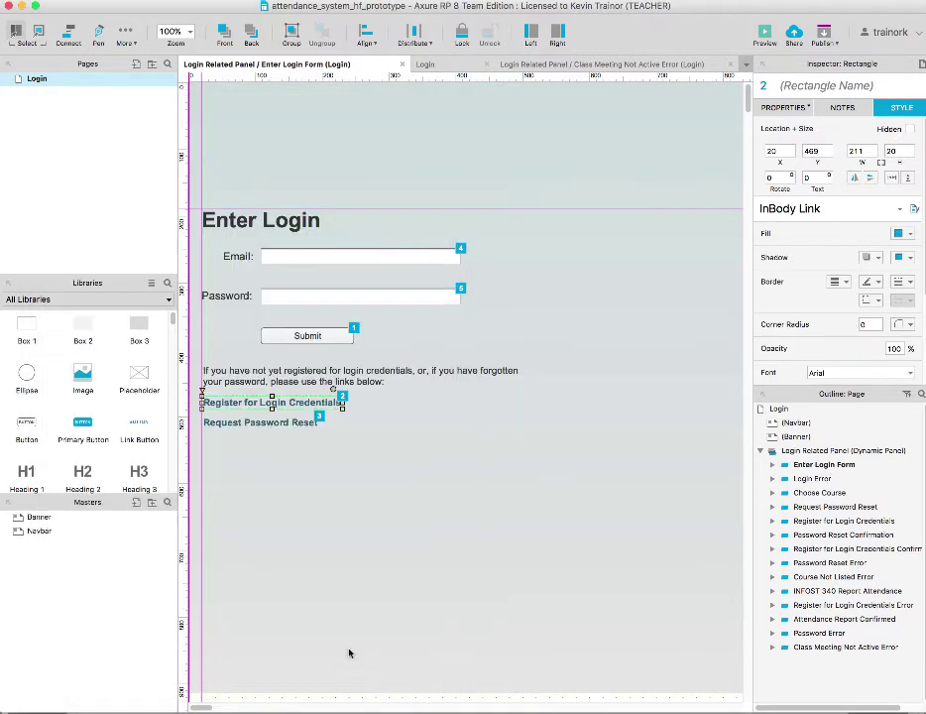
Select and deselect the Enter Login heading to review the form's email, password and Submit widgets
click(364, 480)
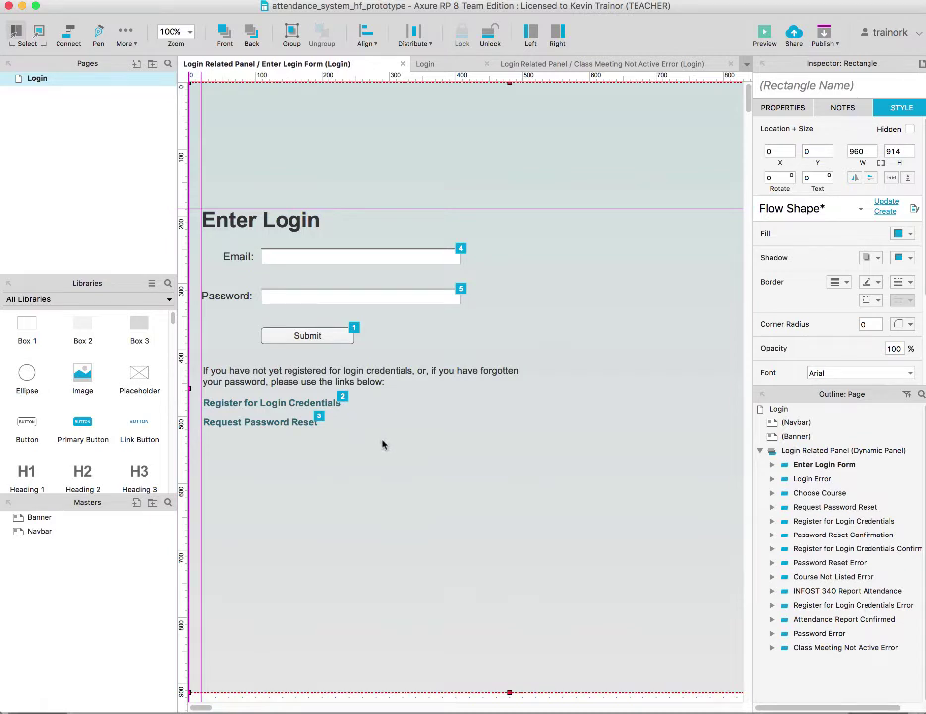
click(281, 222)
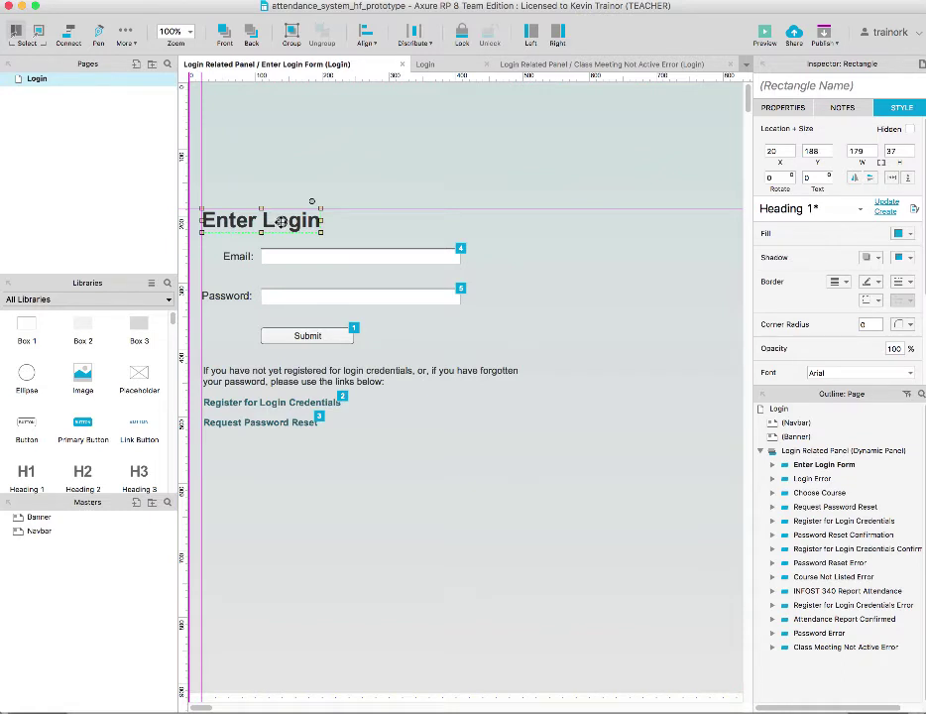
click(405, 526)
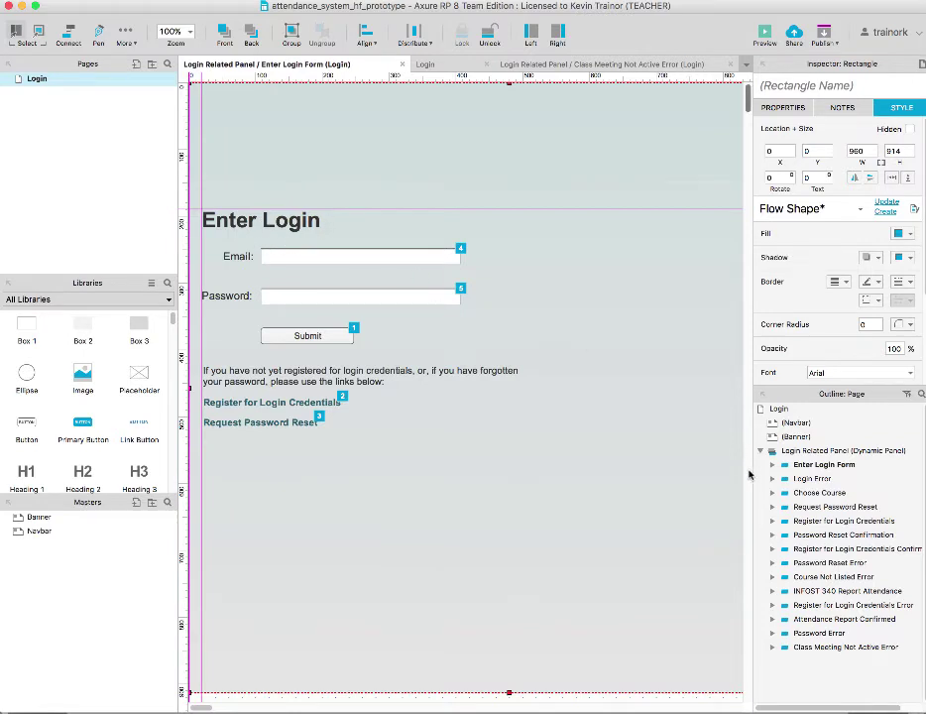
mouse_move(803, 480)
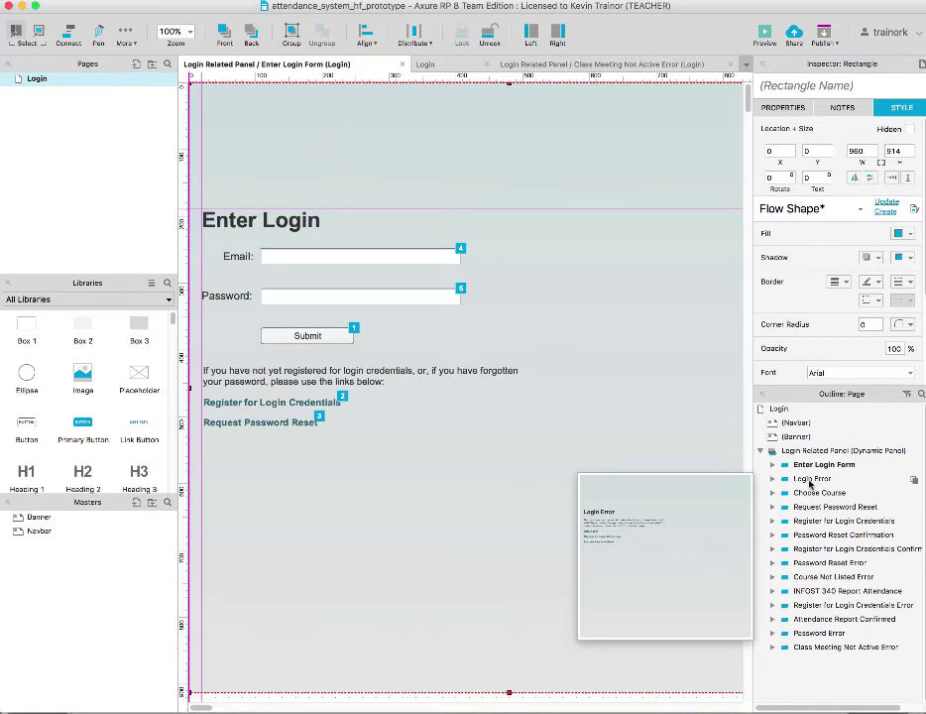
Open the Login Error and Choose Course panel states in their own tabs
click(810, 482)
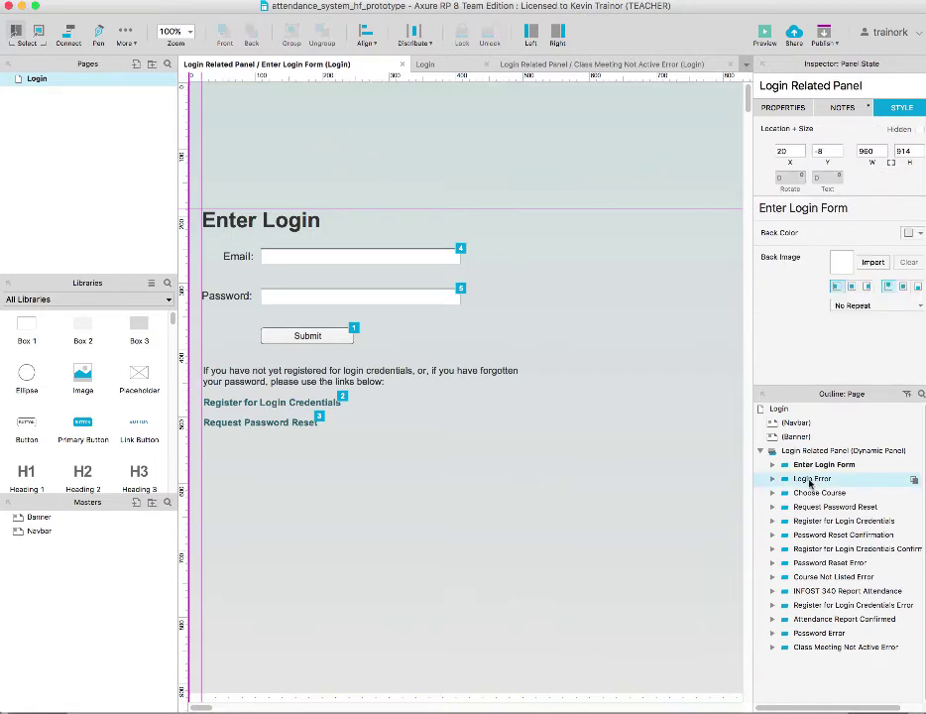
mouse_move(818, 496)
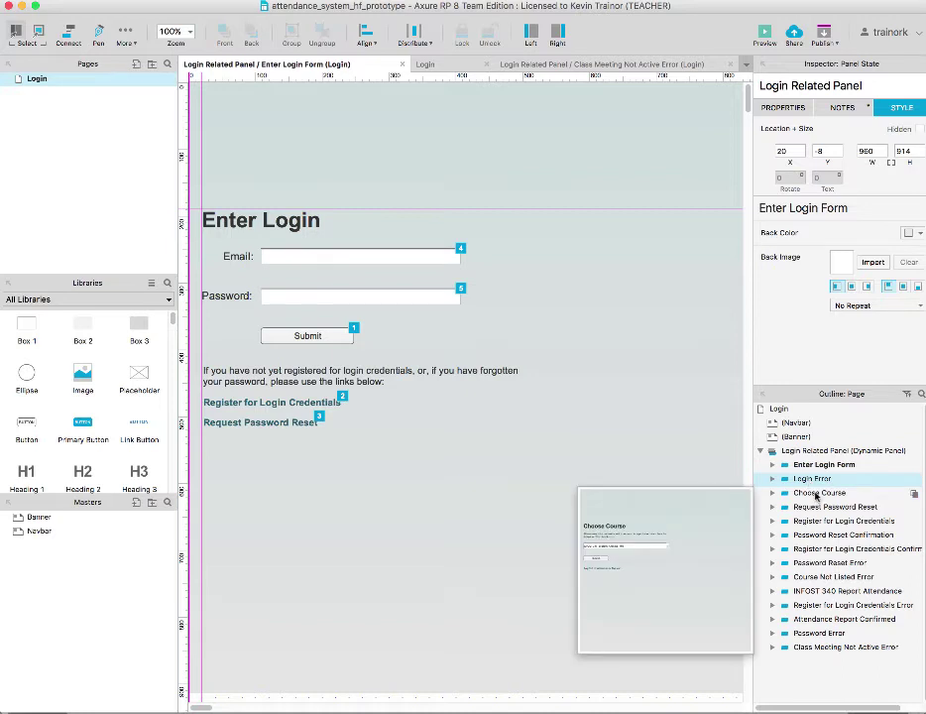
click(816, 496)
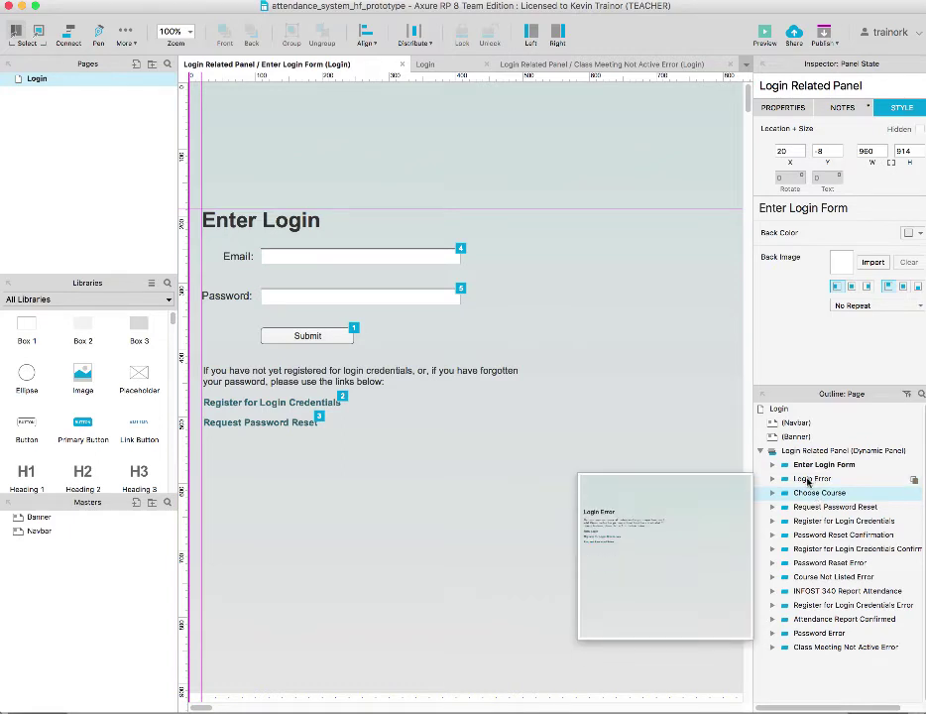
click(808, 481)
double_click(808, 482)
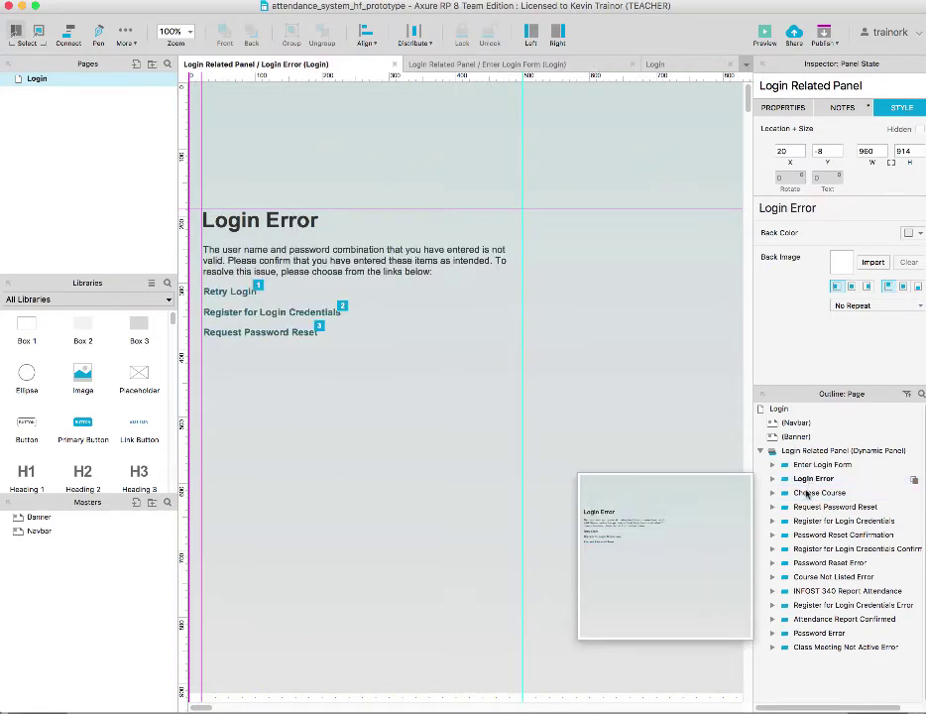
click(821, 494)
double_click(821, 495)
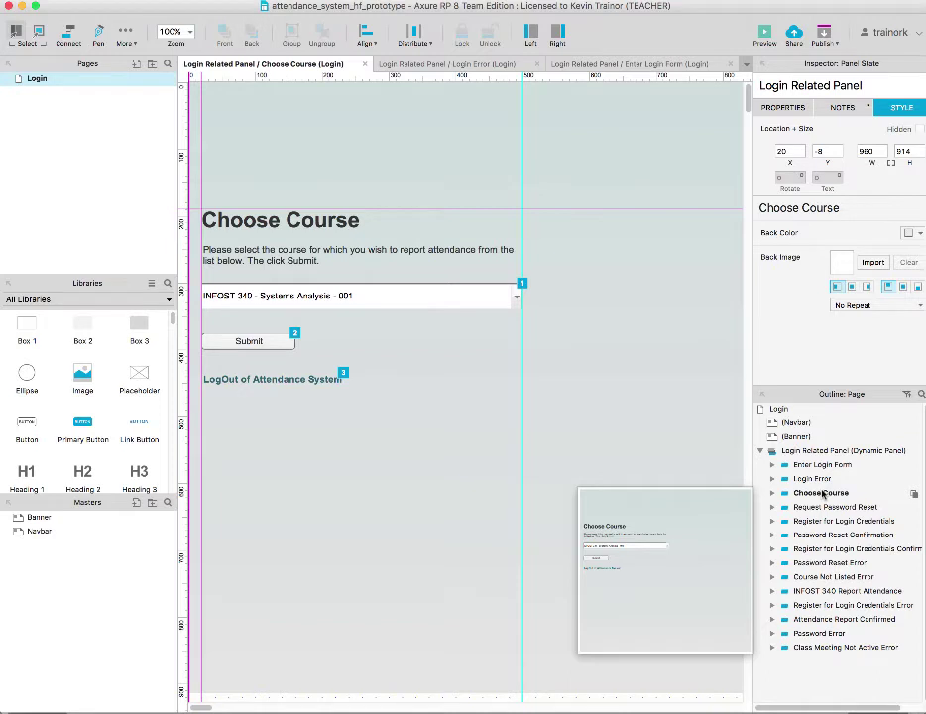
click(818, 481)
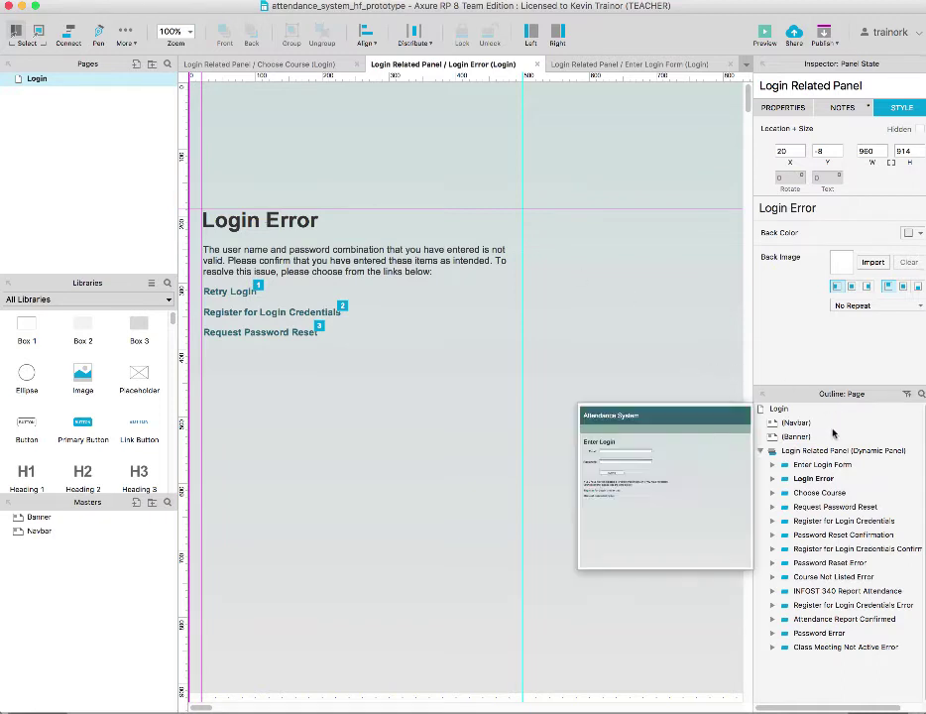
Reopen the Enter Login Form state from the Outline
mouse_move(808, 466)
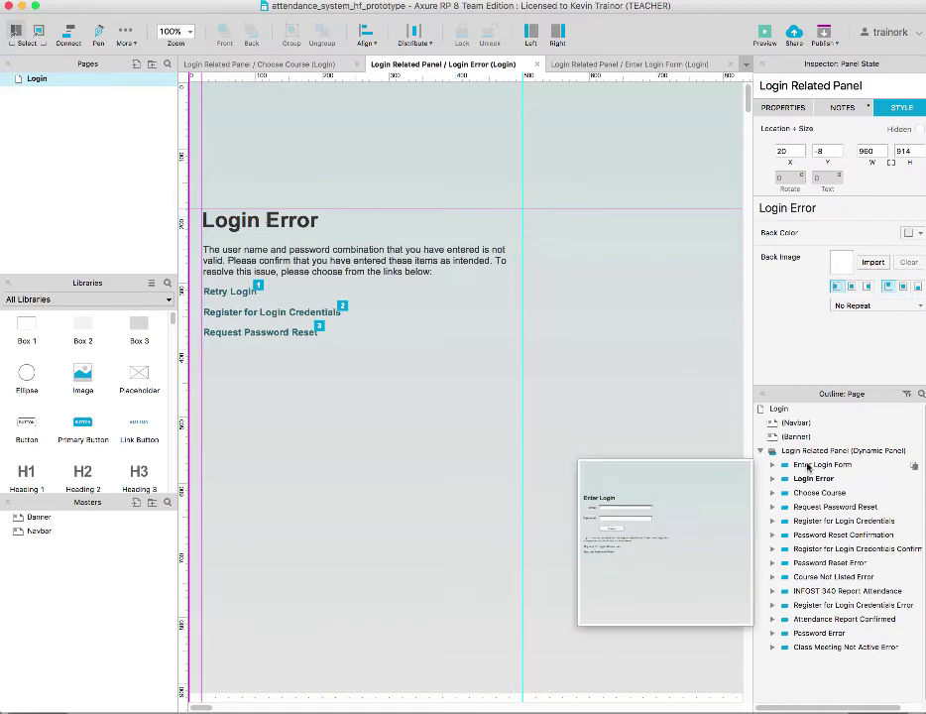
click(808, 466)
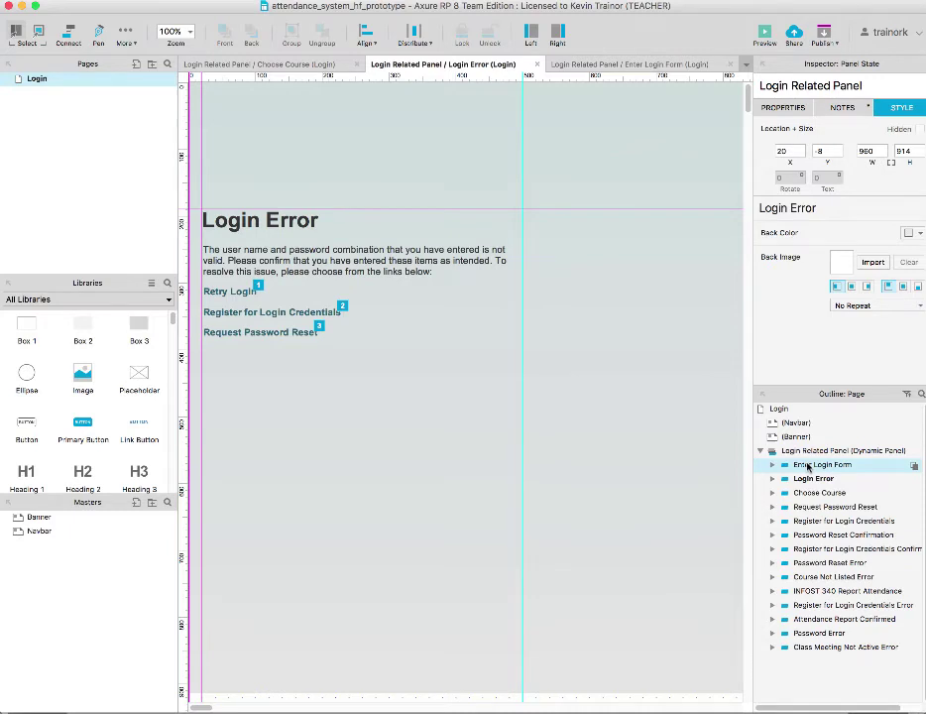
double_click(808, 466)
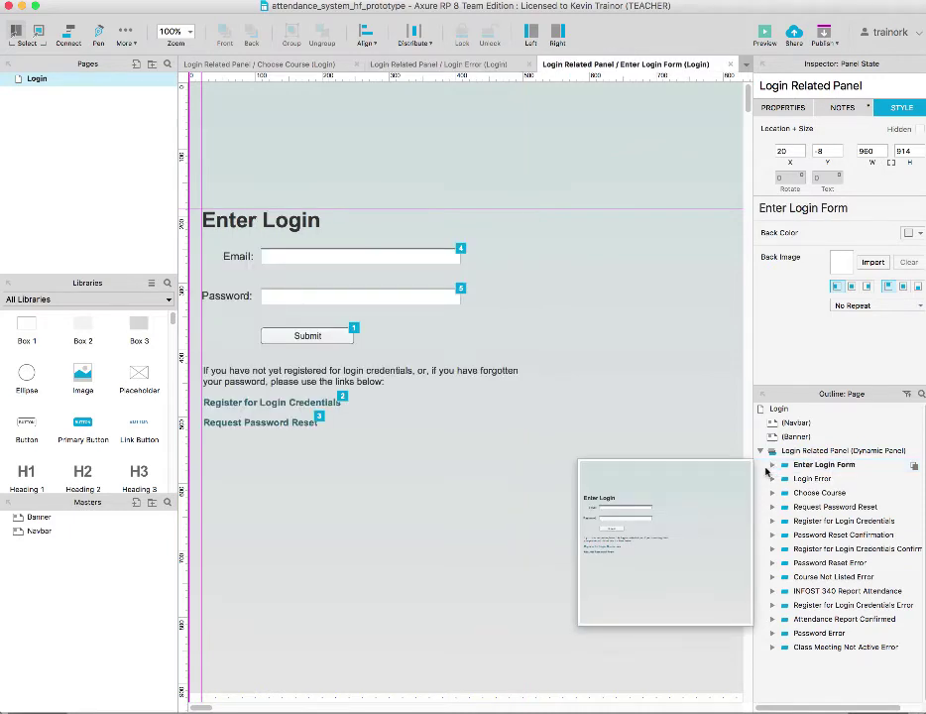
click(790, 472)
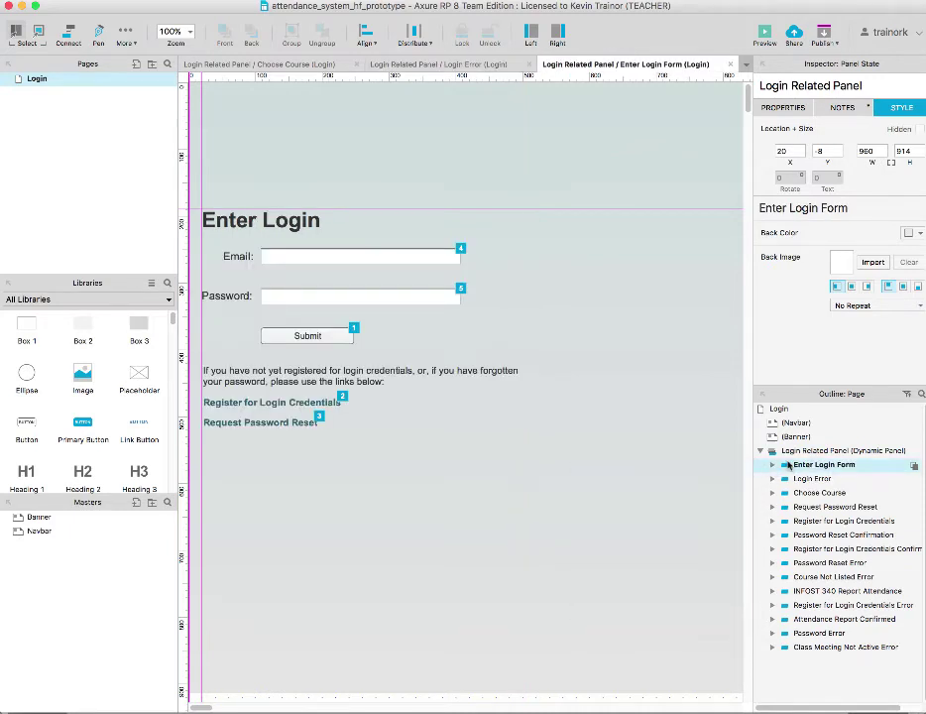
Open the Login Error state with its Retry Login, registration and password-reset links
right_click(787, 465)
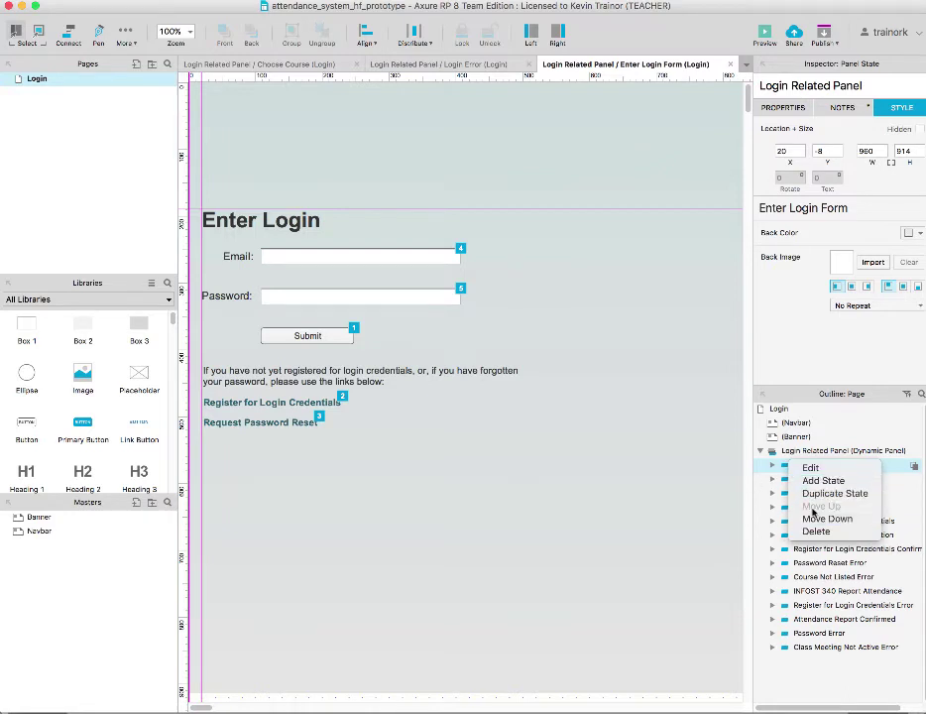
click(761, 483)
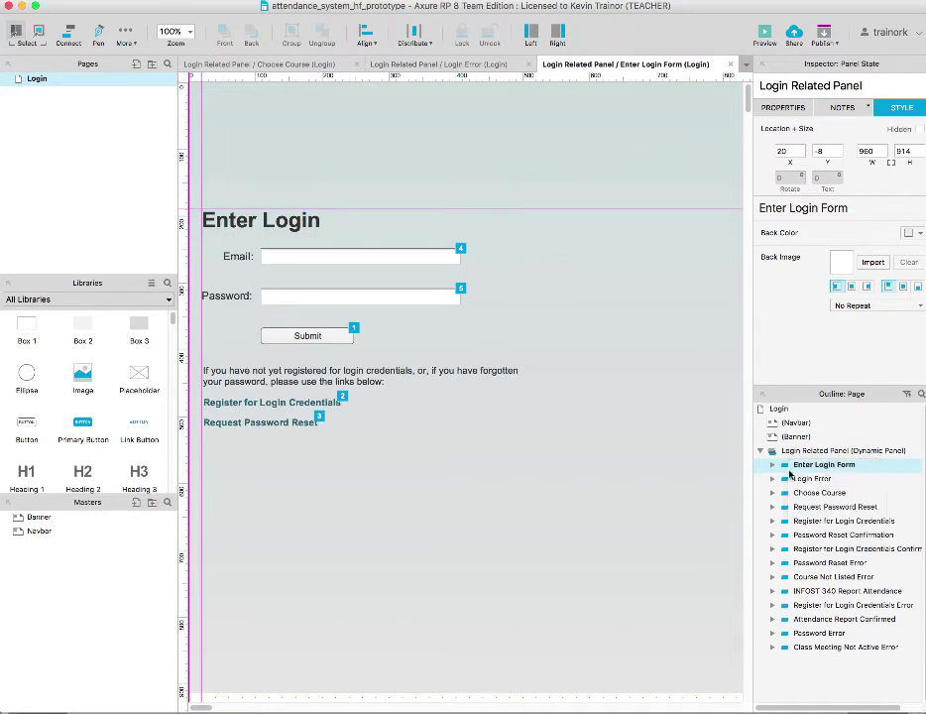
mouse_move(769, 480)
double_click(813, 479)
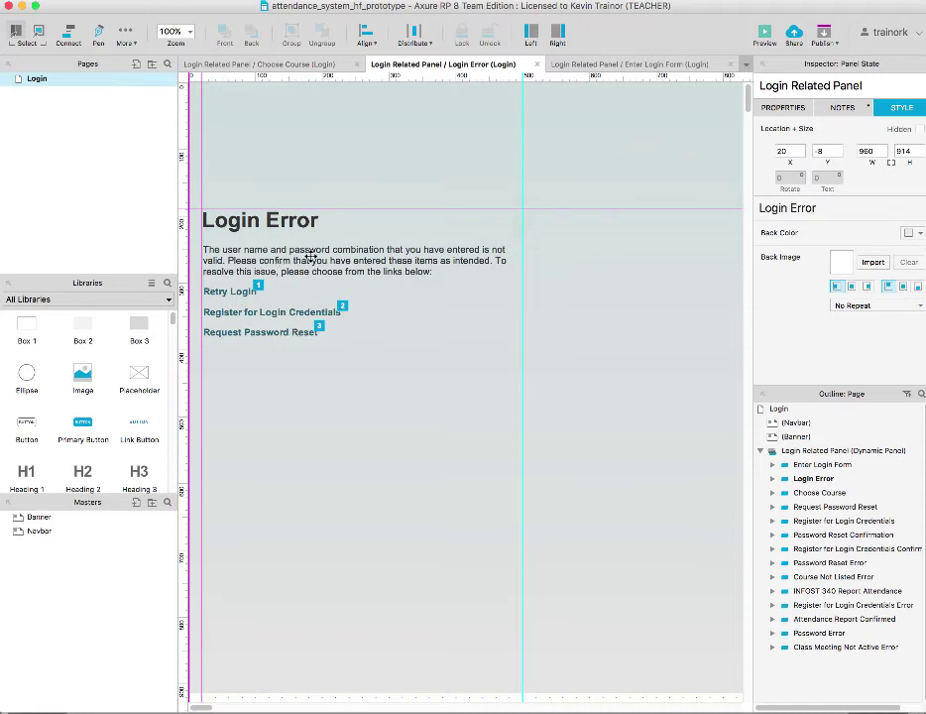
Open the Choose Course panel state and bring up the course droplist's context menu
mouse_move(808, 470)
mouse_move(808, 496)
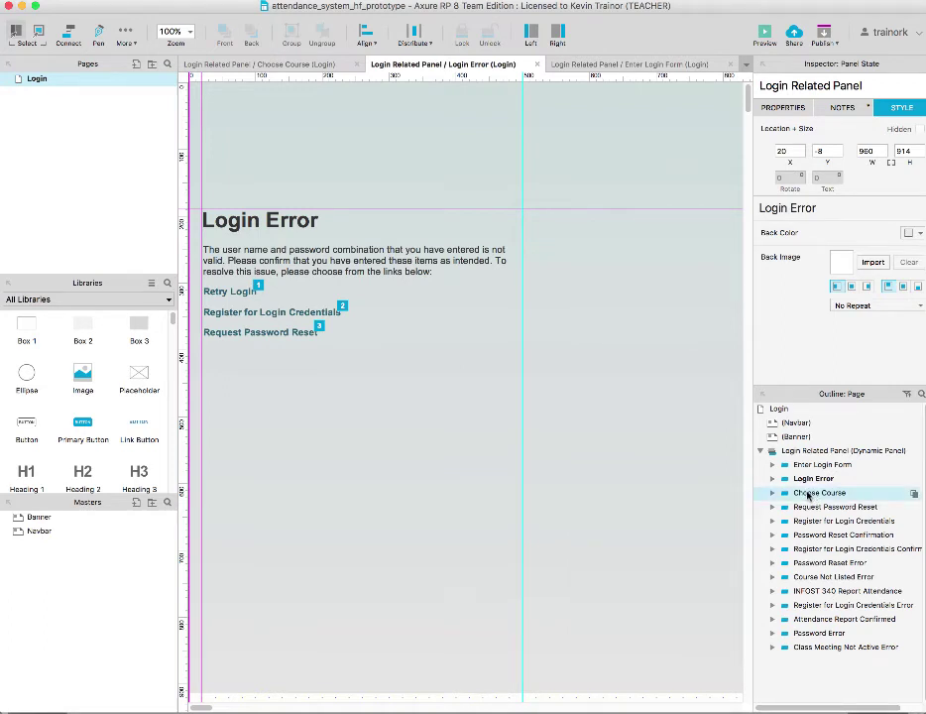
double_click(808, 493)
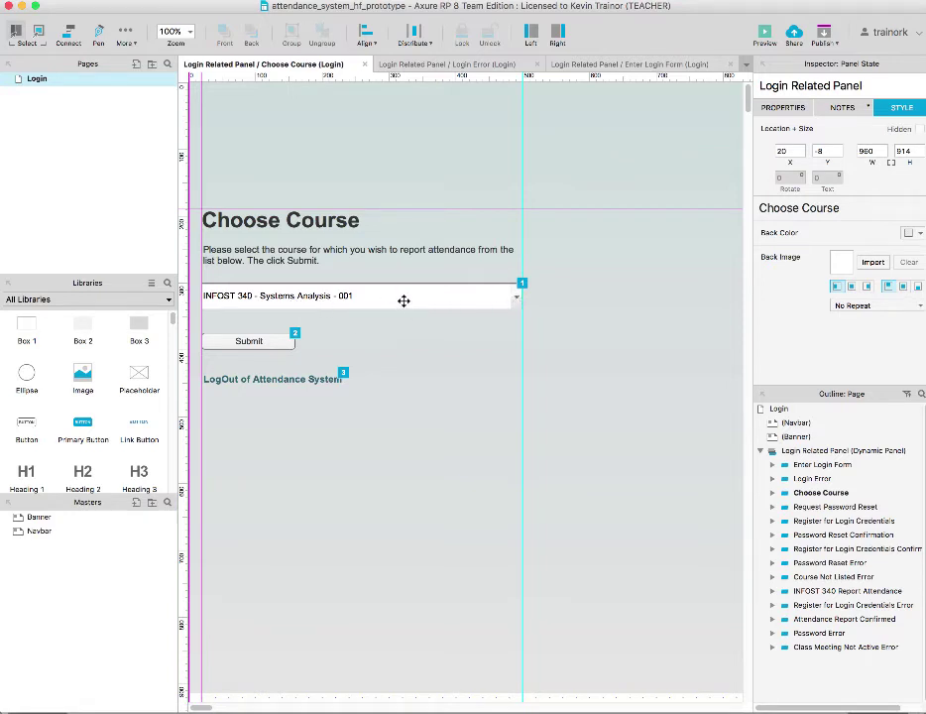
click(460, 299)
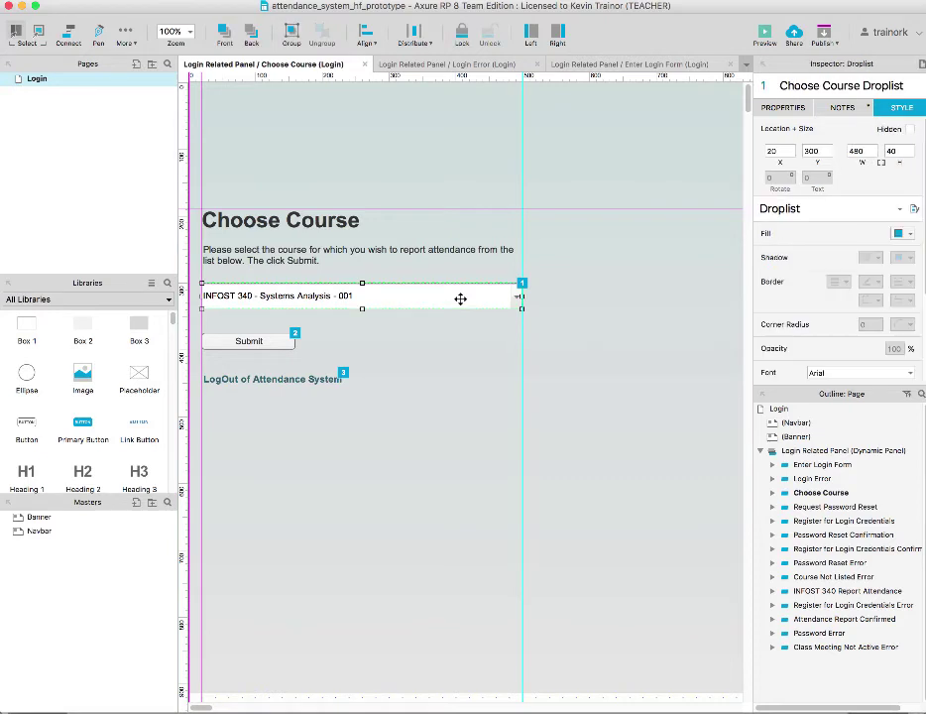
right_click(461, 299)
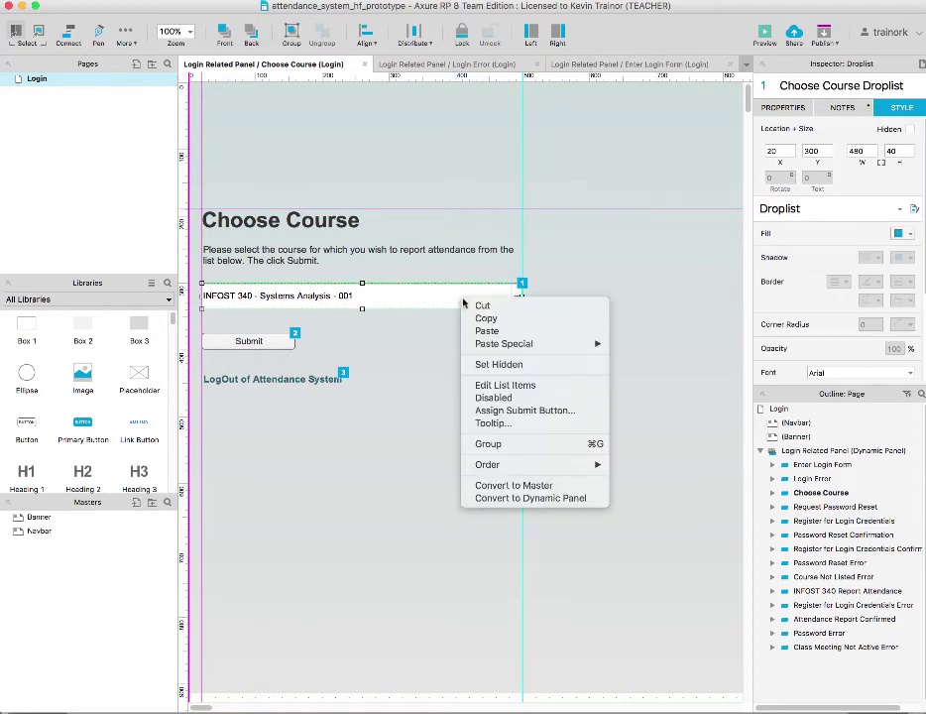
click(507, 385)
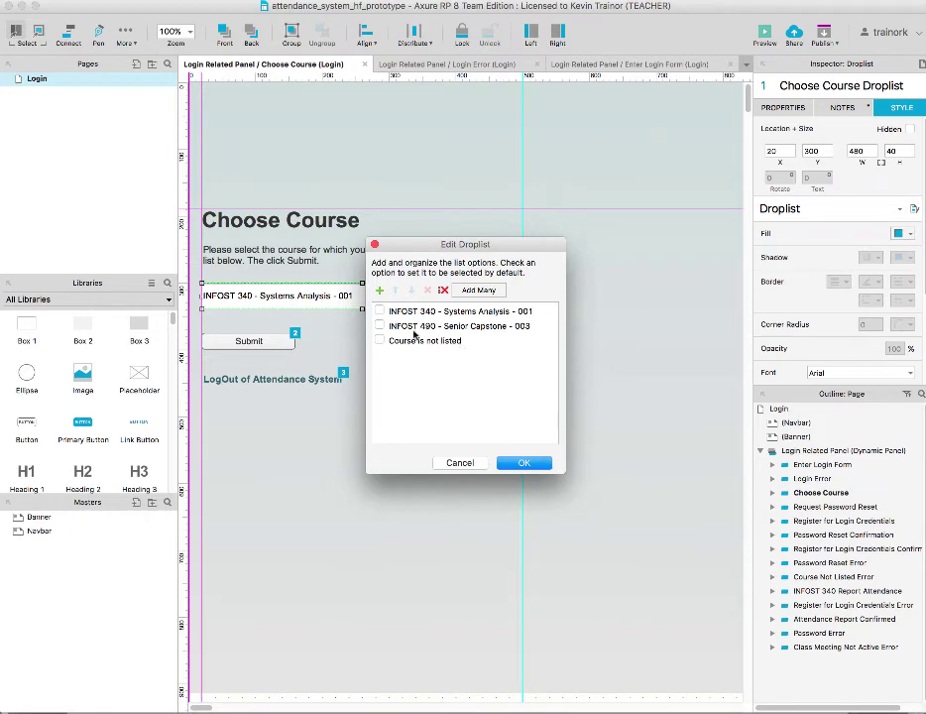
click(391, 312)
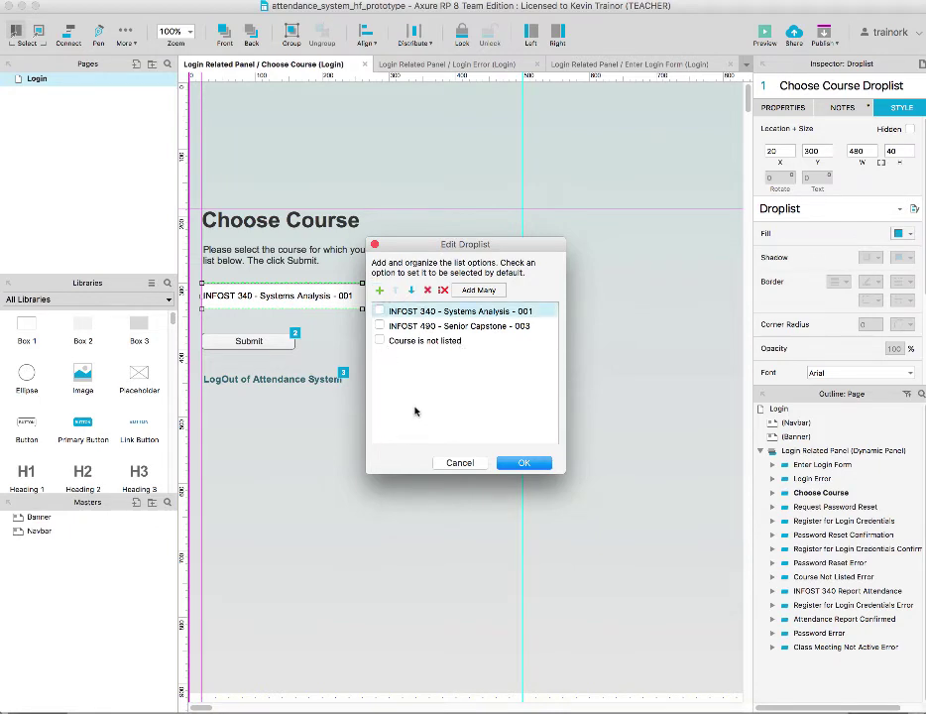
click(460, 463)
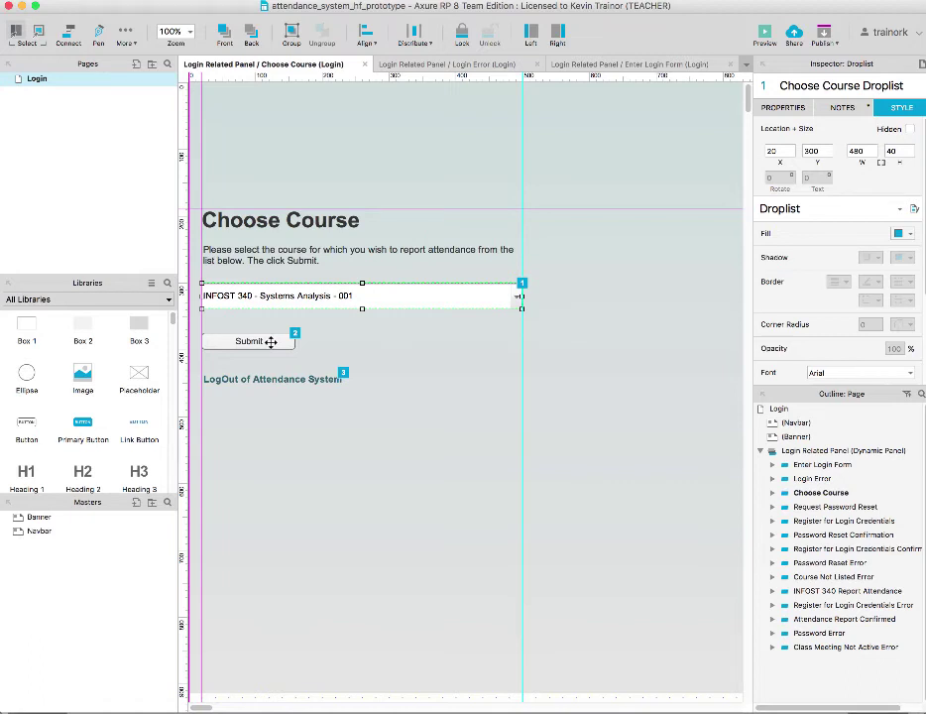
Select the Choose Course Submit button, then open the Enter Login Form state from the Outline
click(271, 342)
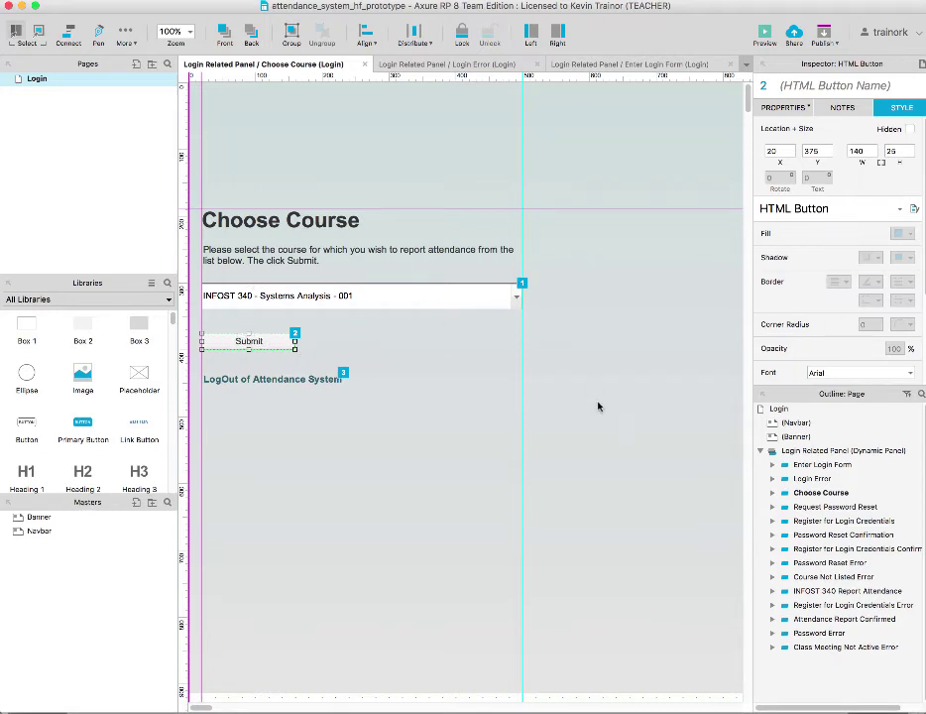
mouse_move(810, 465)
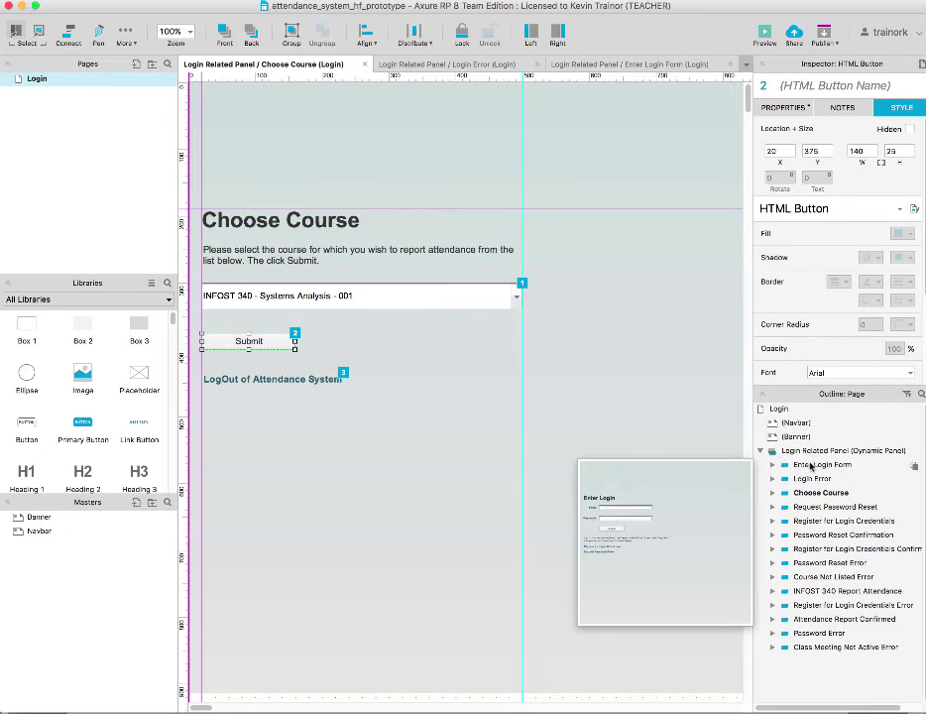
double_click(810, 465)
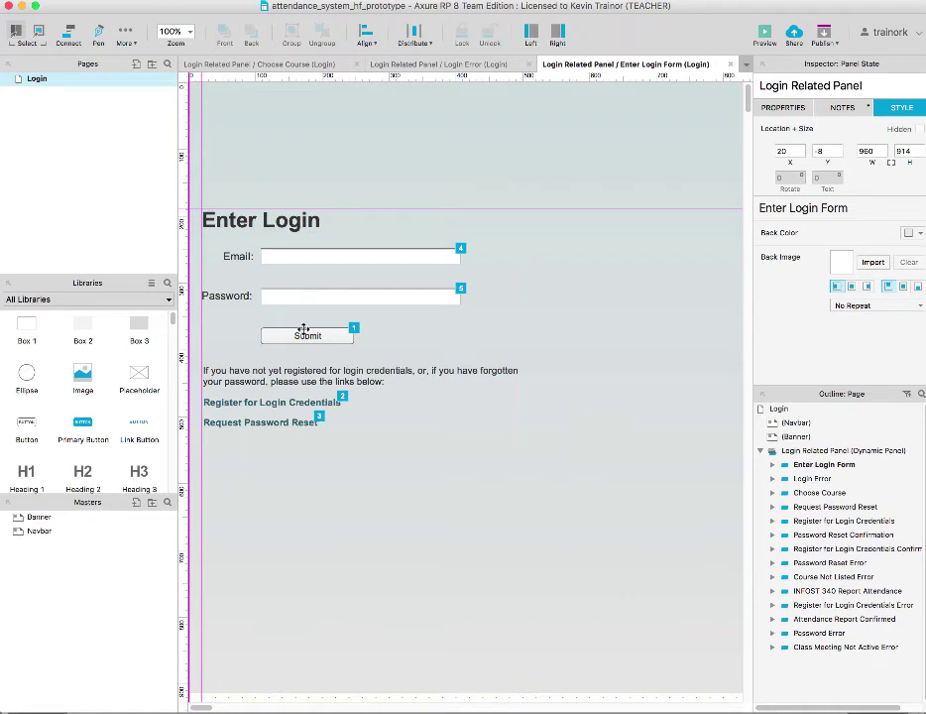
Select the Submit button and show its OnClick cases, Valid Login and Login Error, in Properties
click(306, 334)
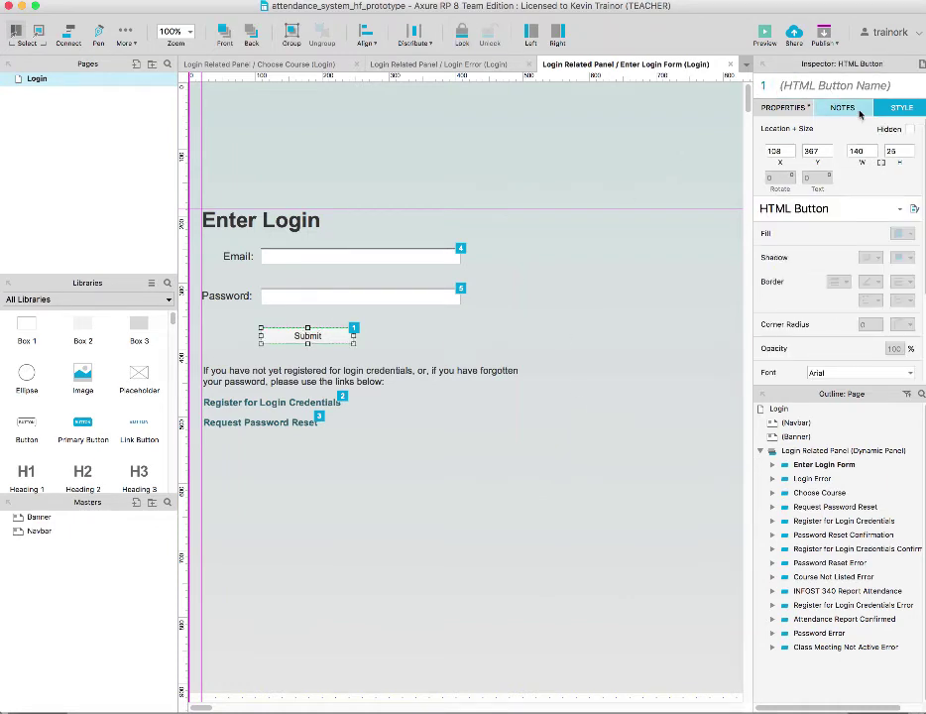
click(785, 108)
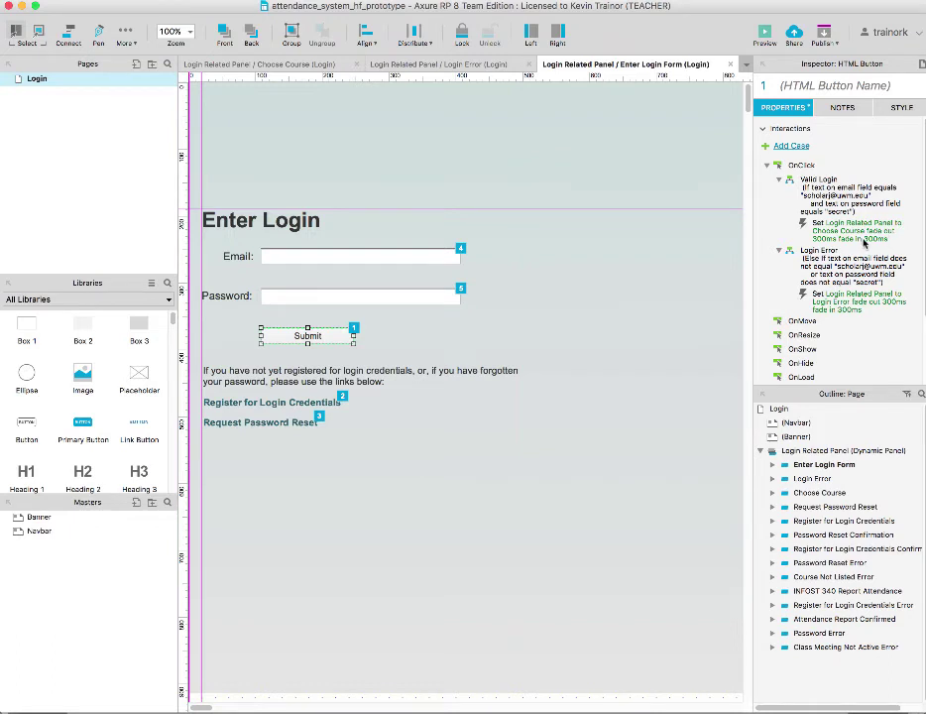
double_click(841, 237)
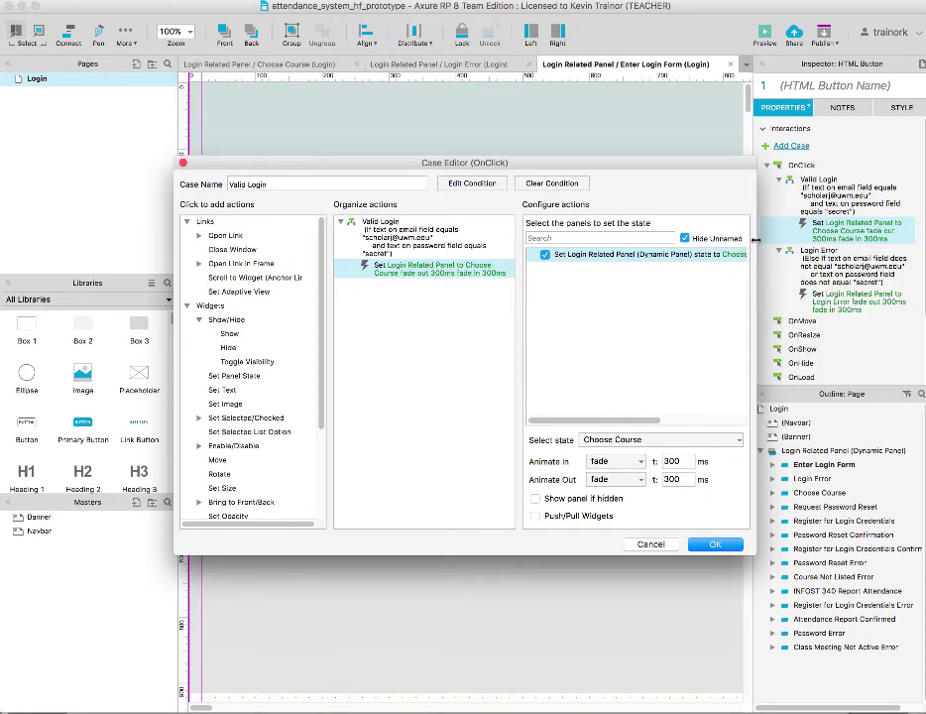
drag(755, 239, 837, 238)
mouse_move(812, 260)
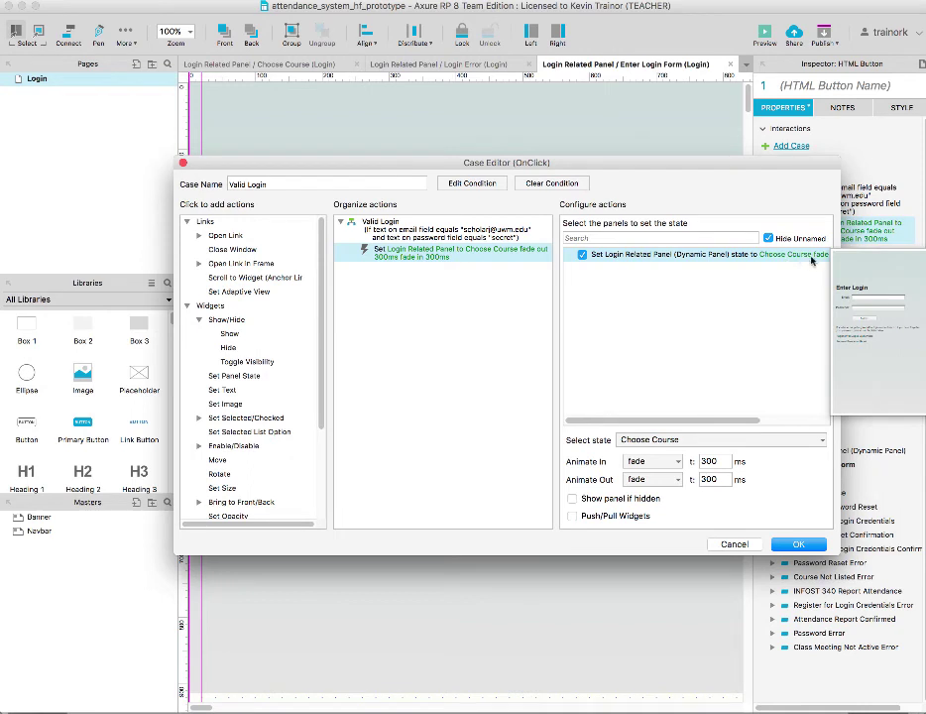
click(764, 244)
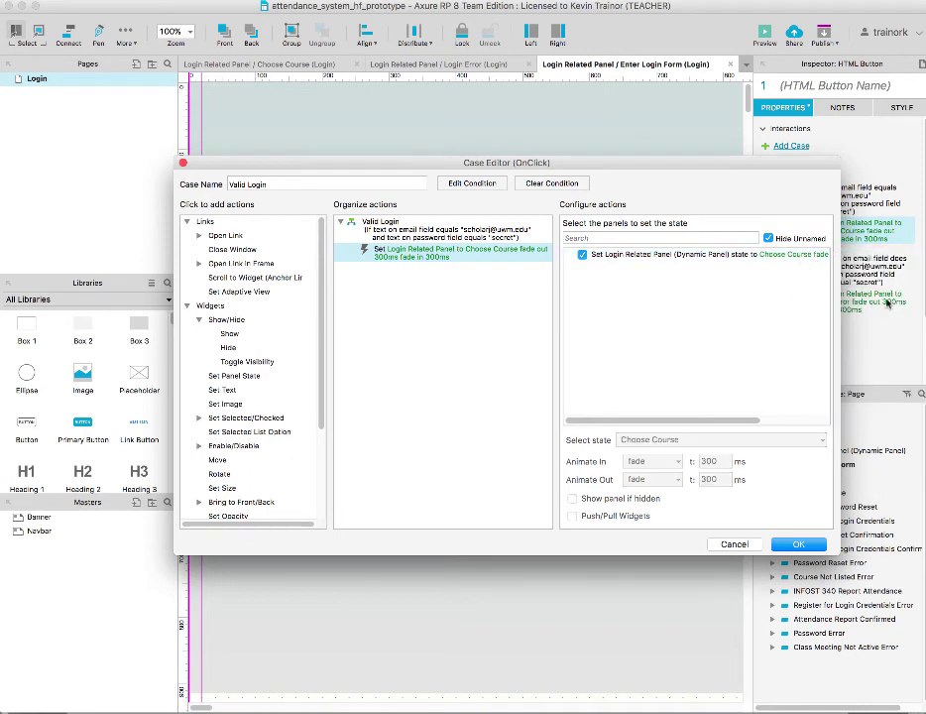
click(724, 545)
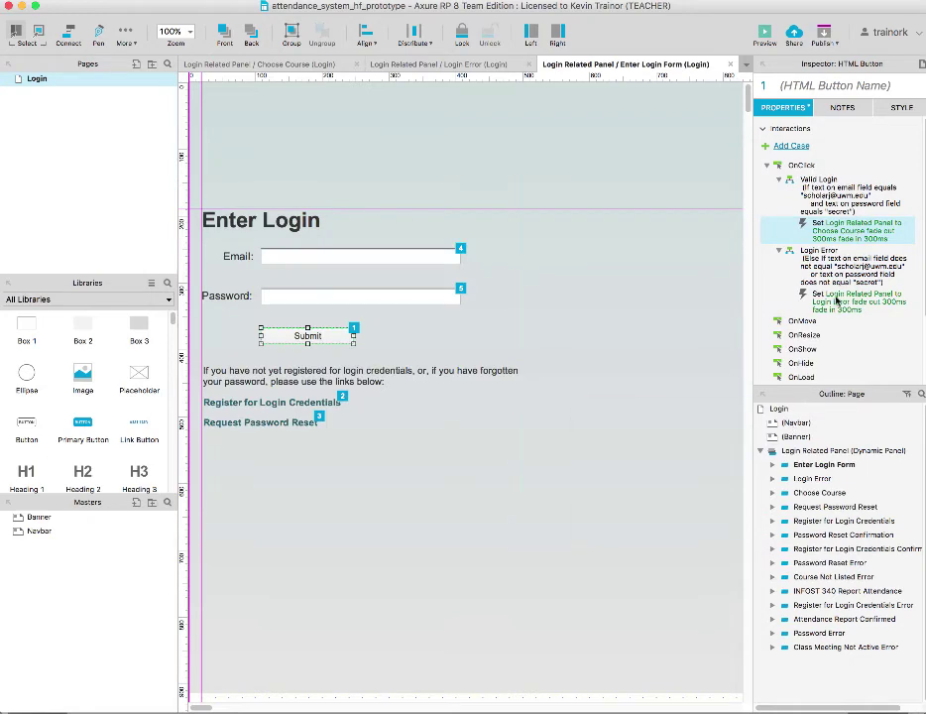
Open the Login Error case in the Case Editor to review its panel-state action
double_click(836, 300)
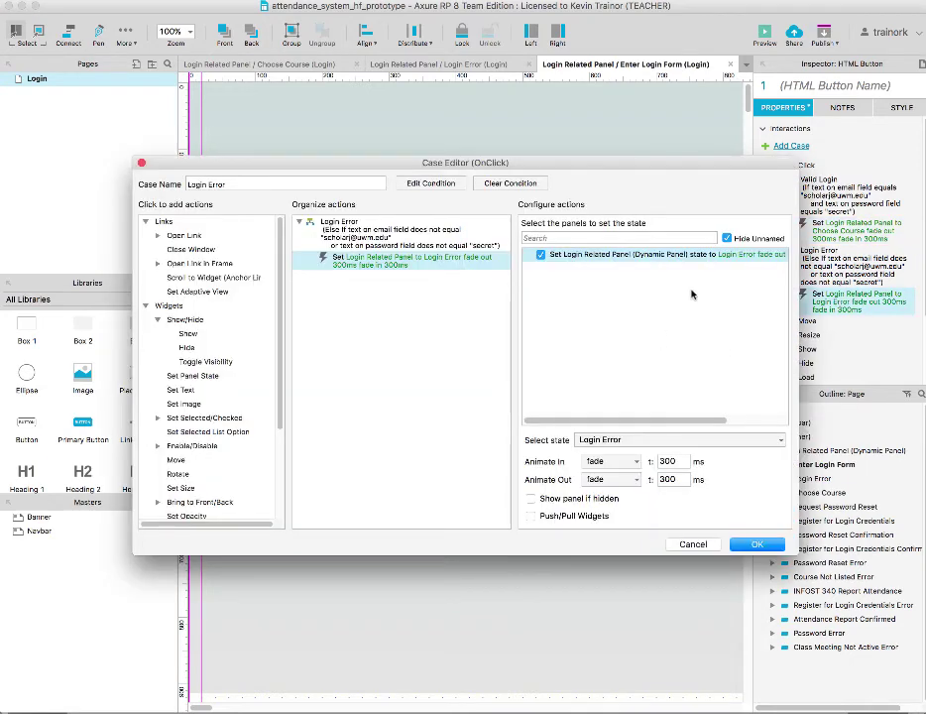
mouse_move(726, 262)
Cancel the Login Error Case Editor, reselect the Submit button, and select its Valid Login case
click(694, 545)
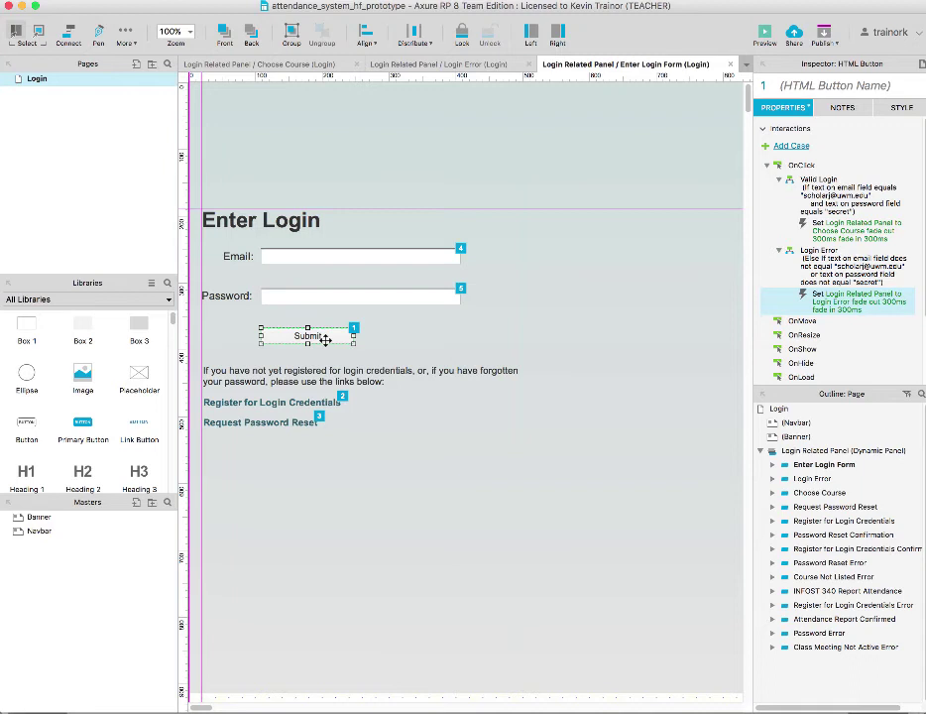
click(330, 336)
click(806, 186)
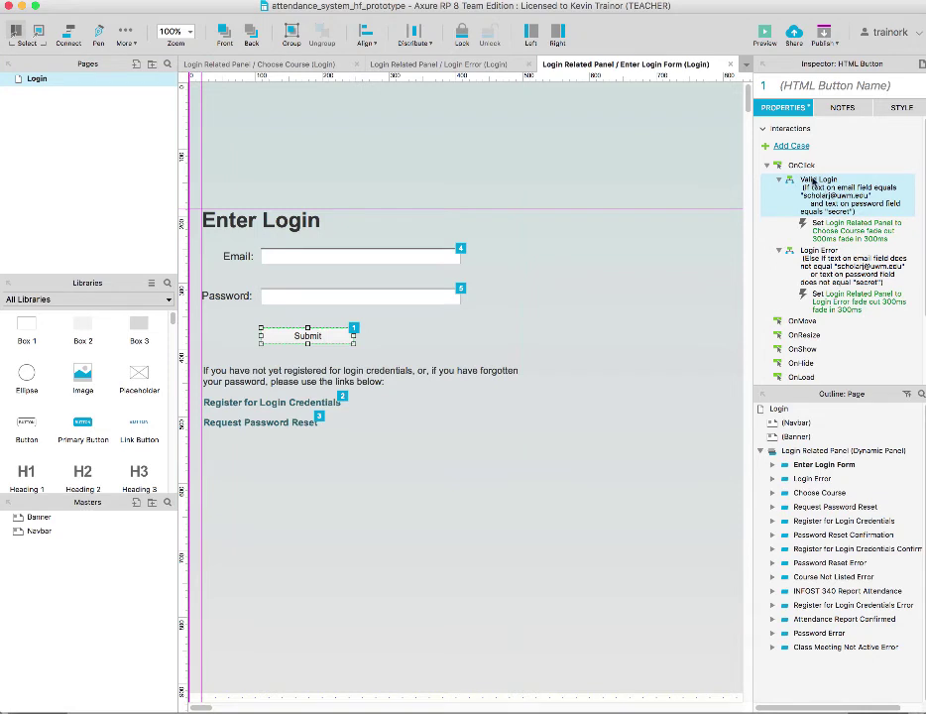
double_click(811, 183)
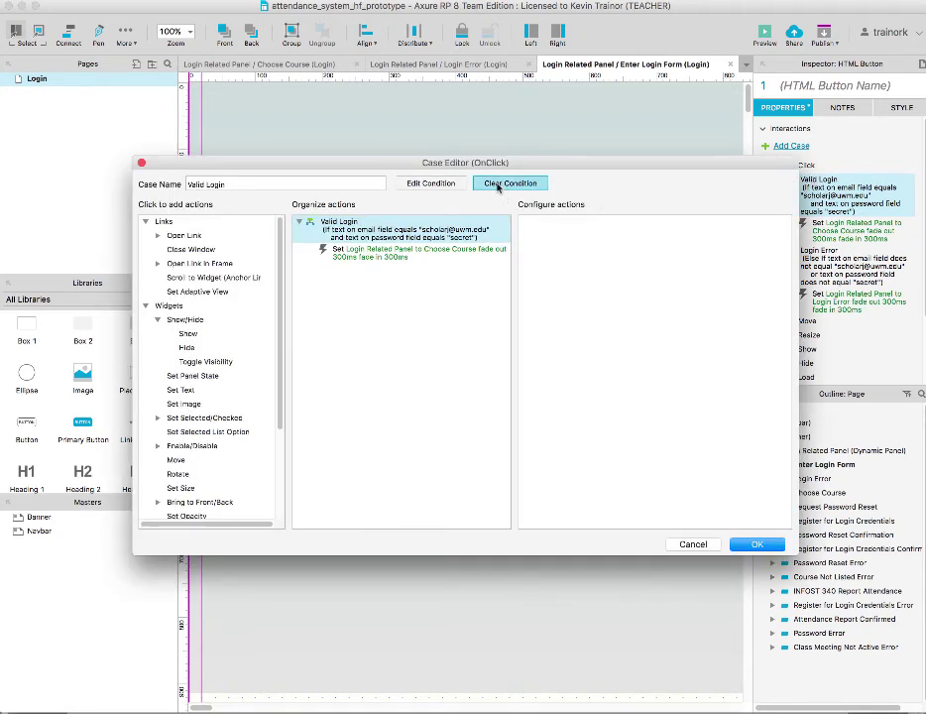
click(431, 184)
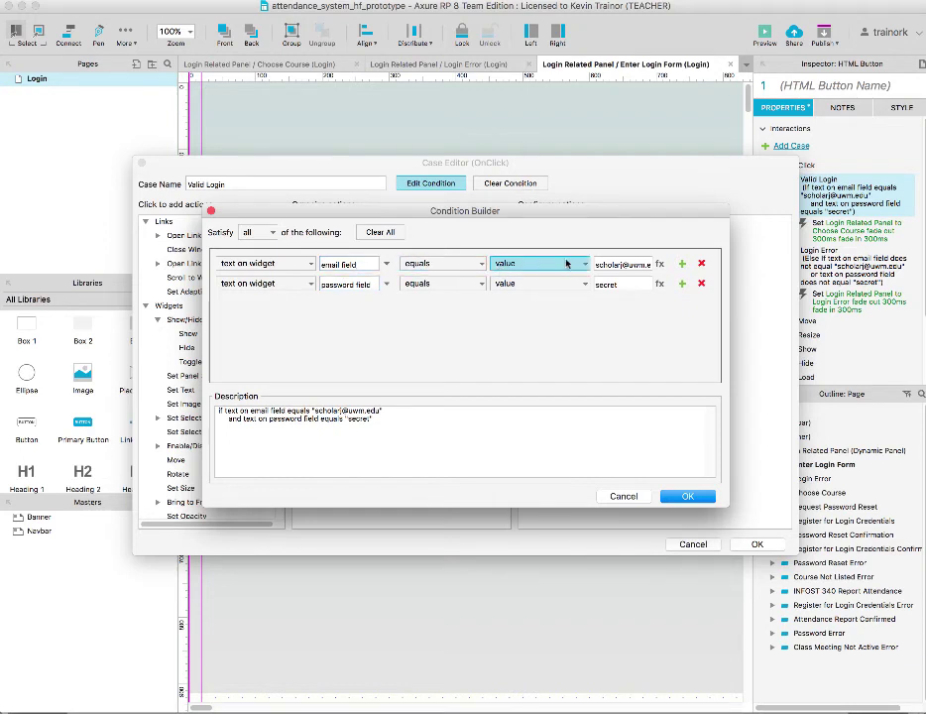
click(625, 264)
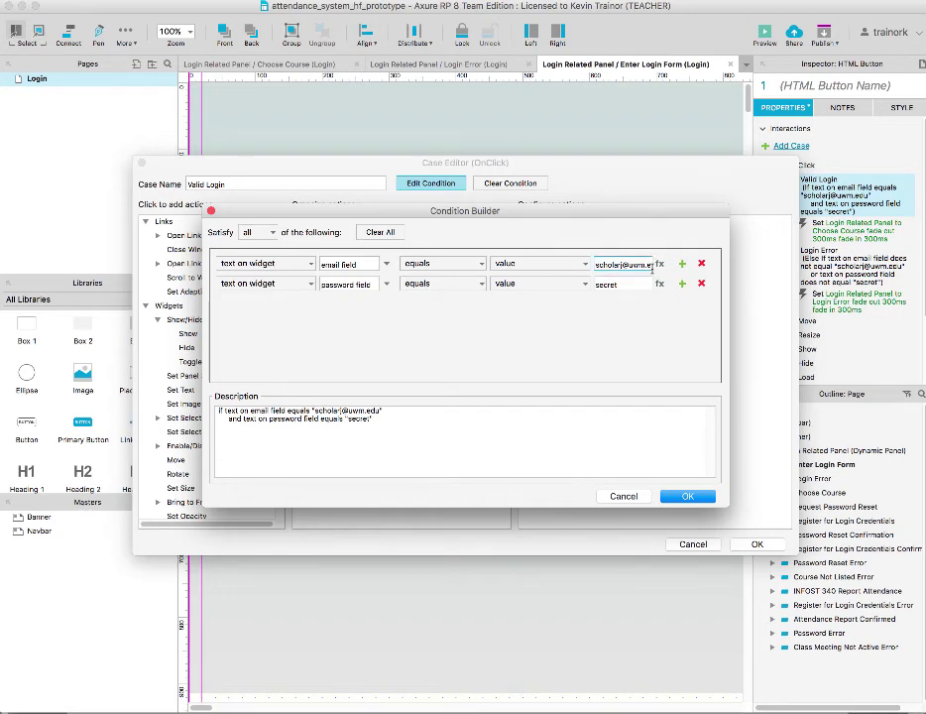
click(623, 286)
click(624, 497)
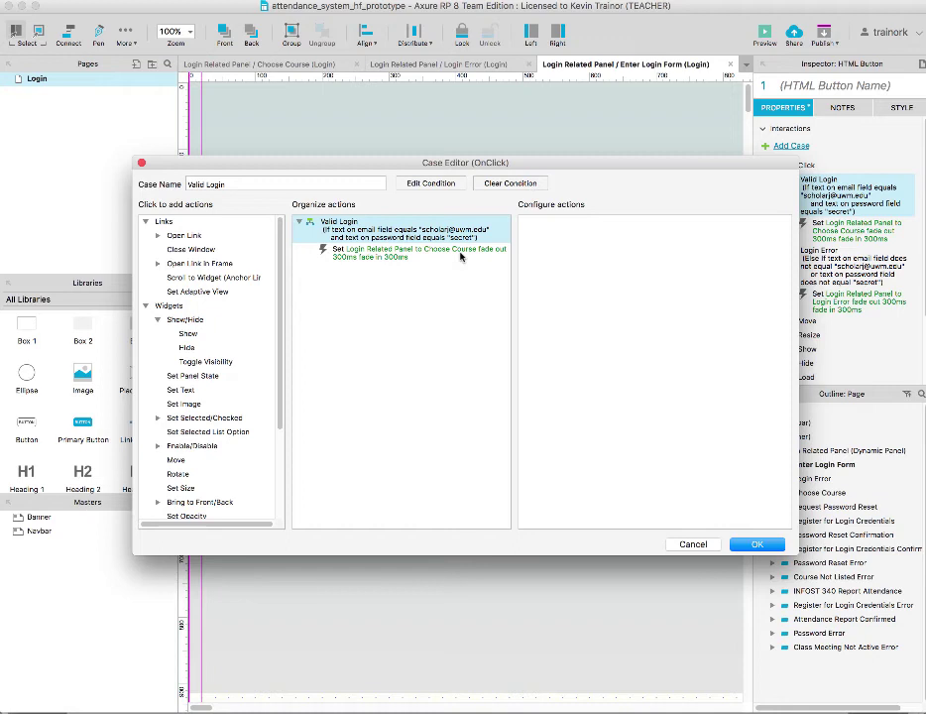
click(697, 545)
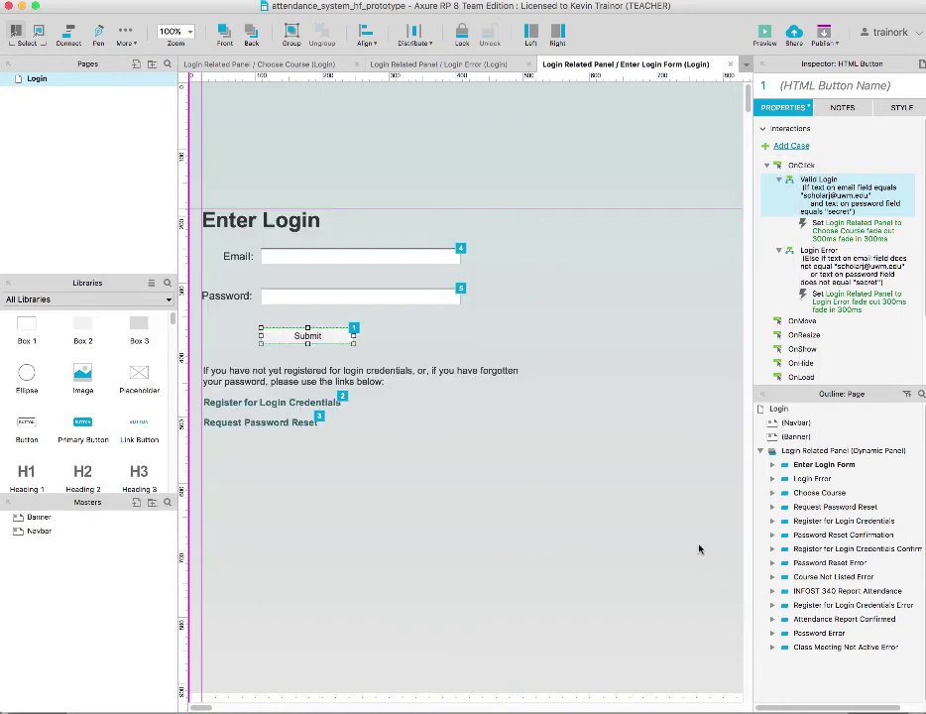
double_click(807, 256)
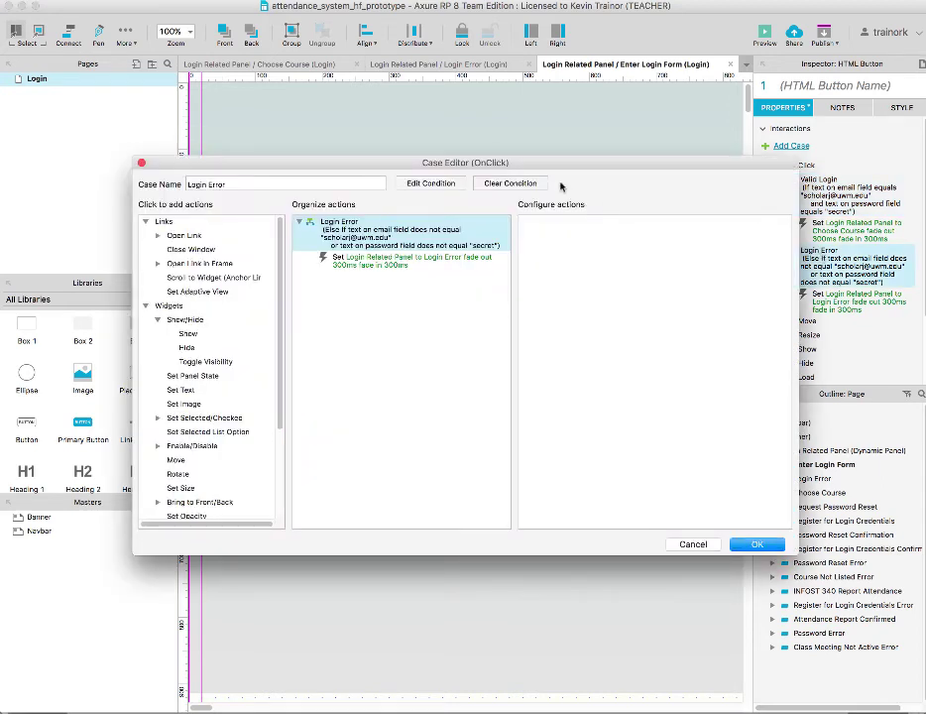
click(438, 186)
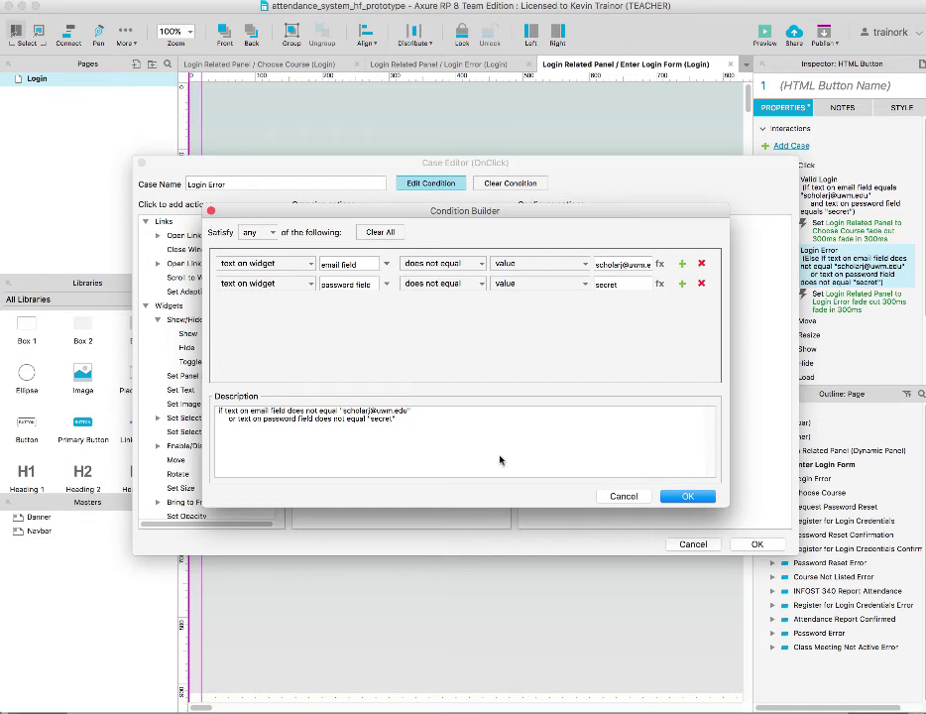
click(623, 496)
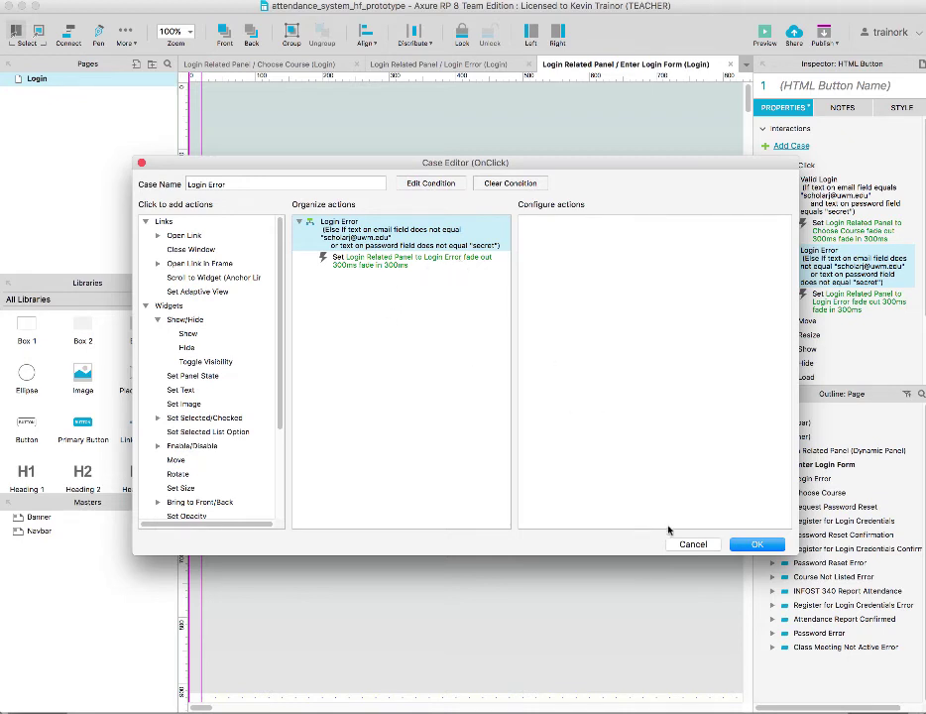
click(701, 546)
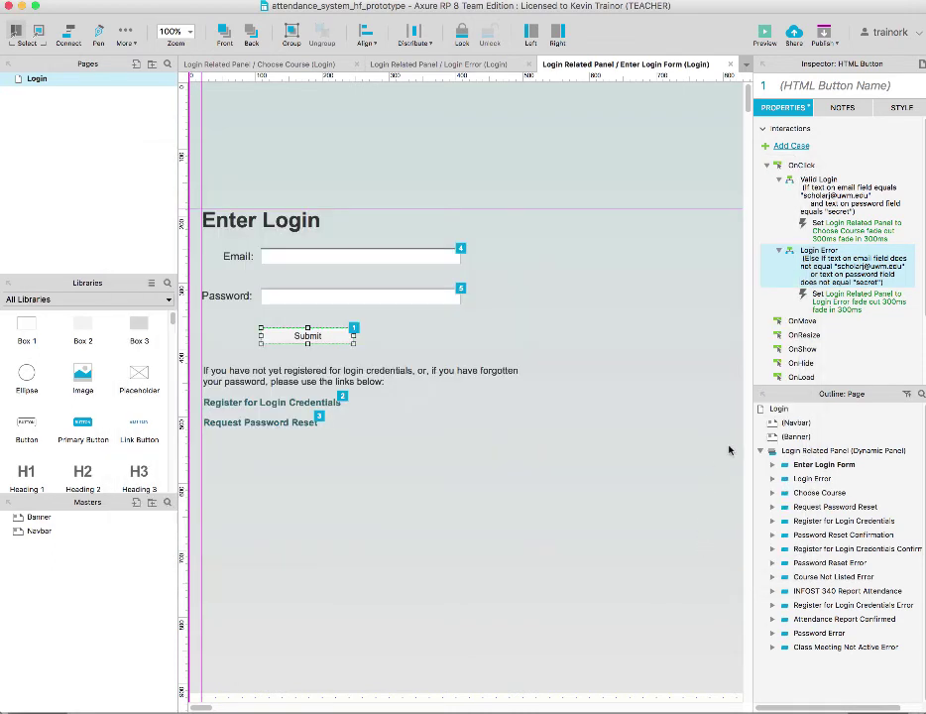
Preview the prototype, submit made-up email 'ljljkjkjkj' and password to trigger Login Error, then retry
click(766, 36)
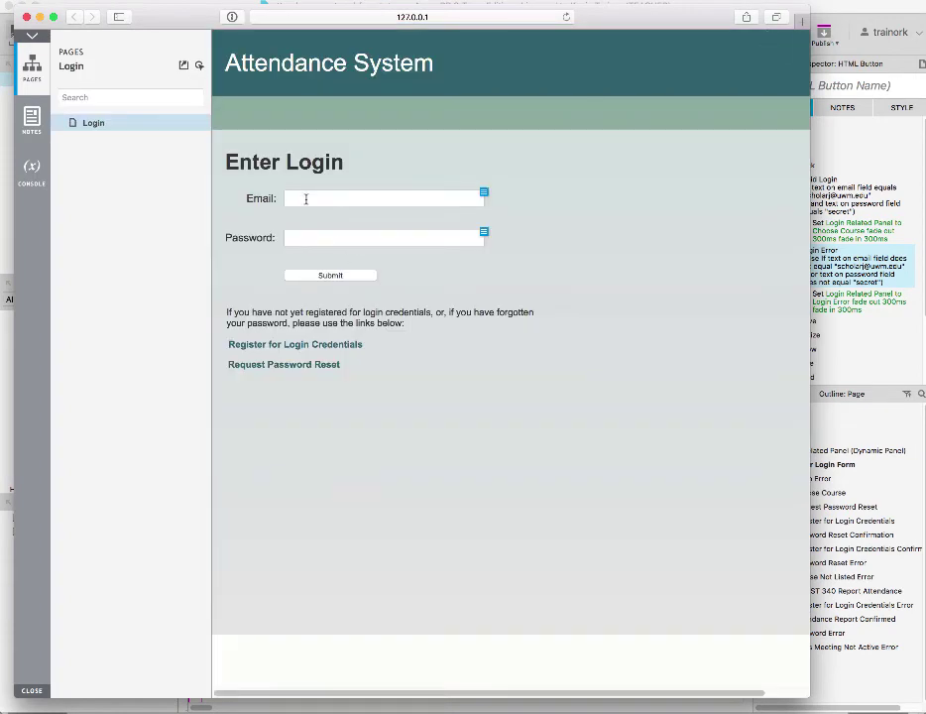
click(306, 198)
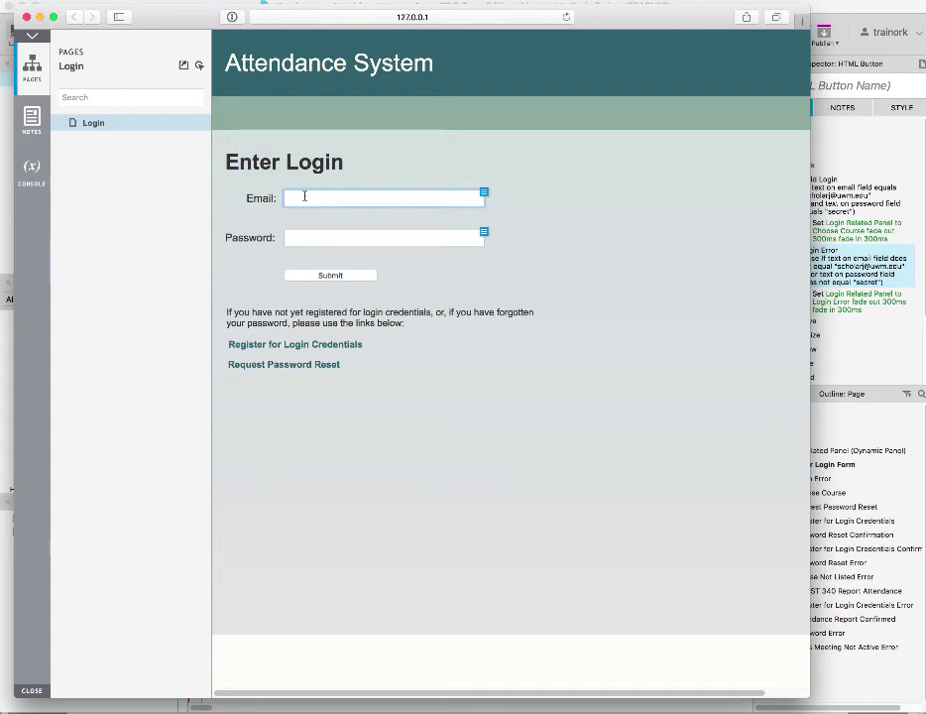
text(ljljkjkjkj)
click(303, 239)
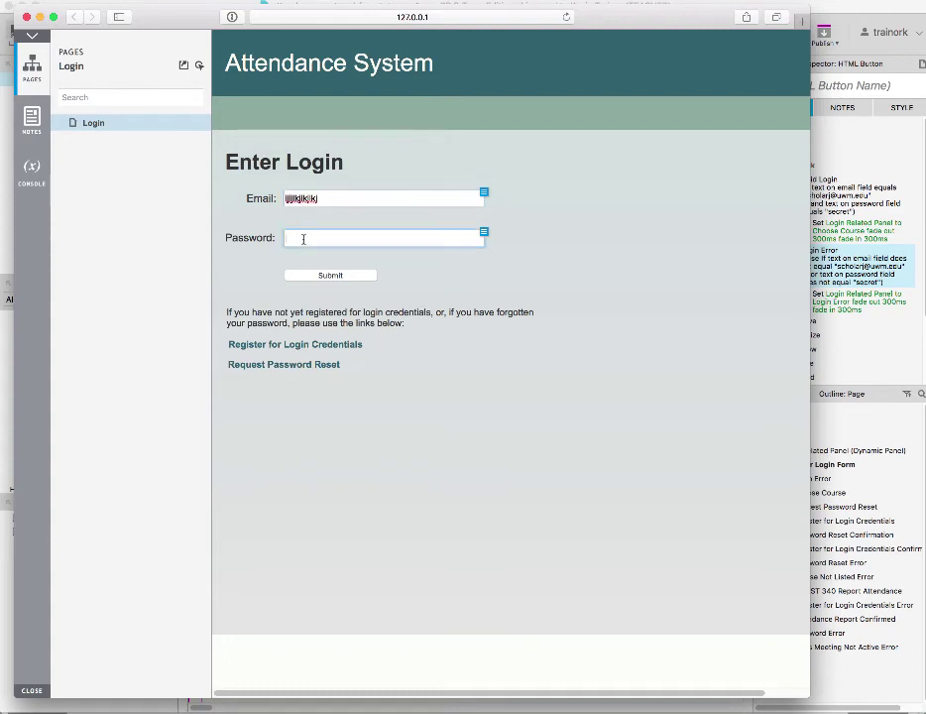
text(jkjkjkjk)
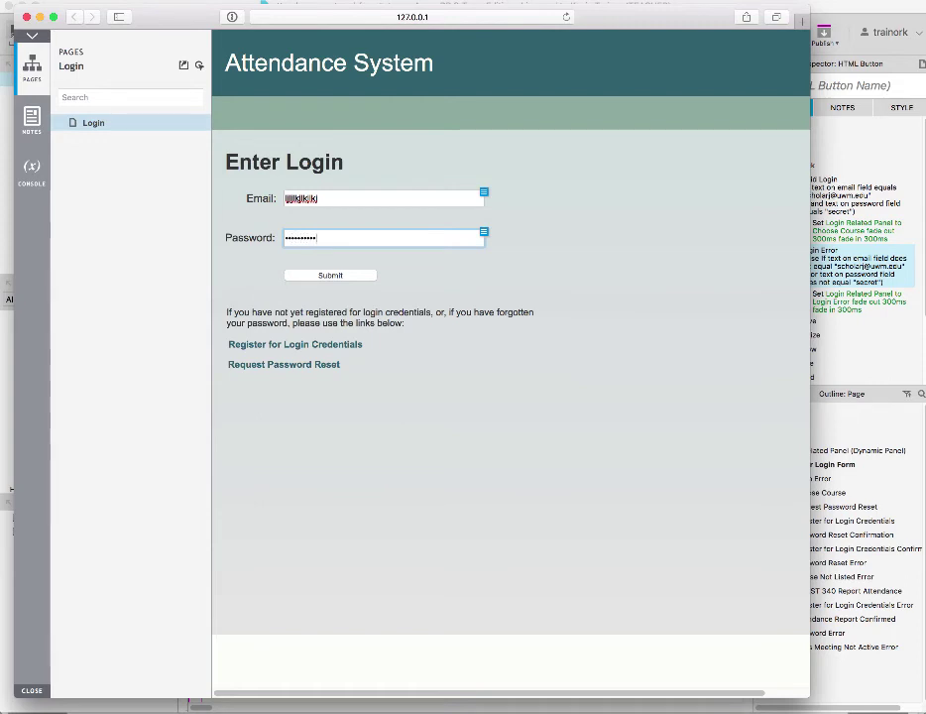
click(304, 277)
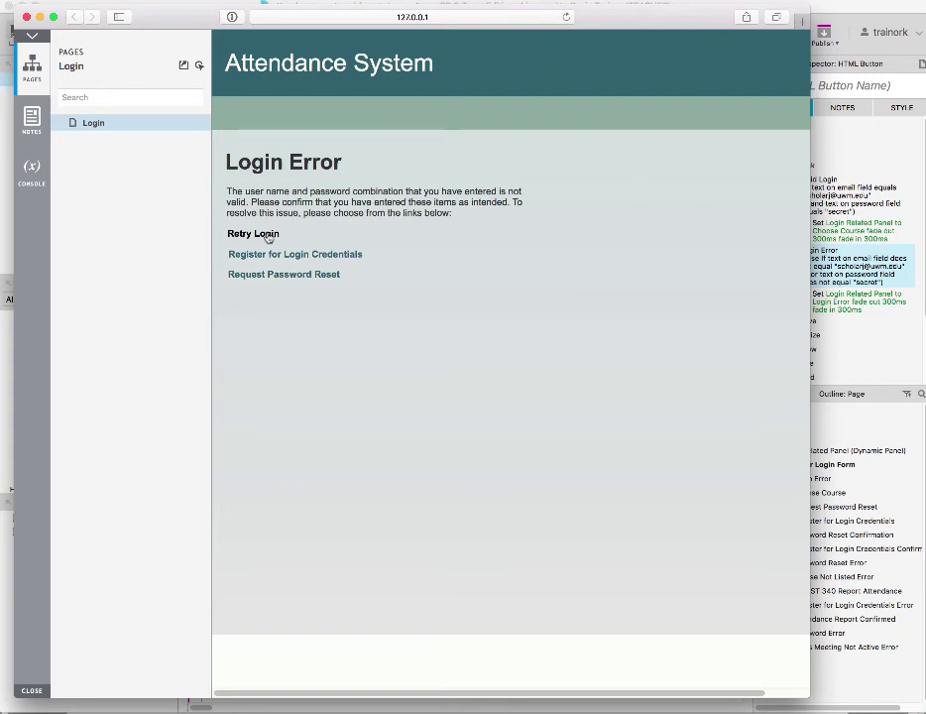
click(268, 238)
Replace the invalid entries with the valid e-mail address and password
drag(330, 196, 280, 197)
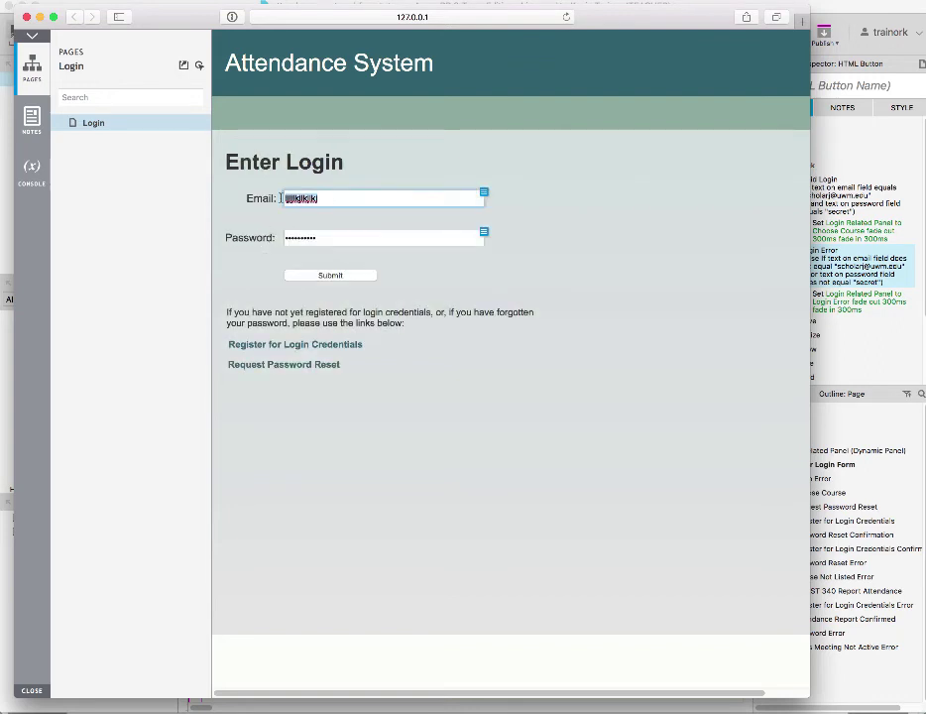
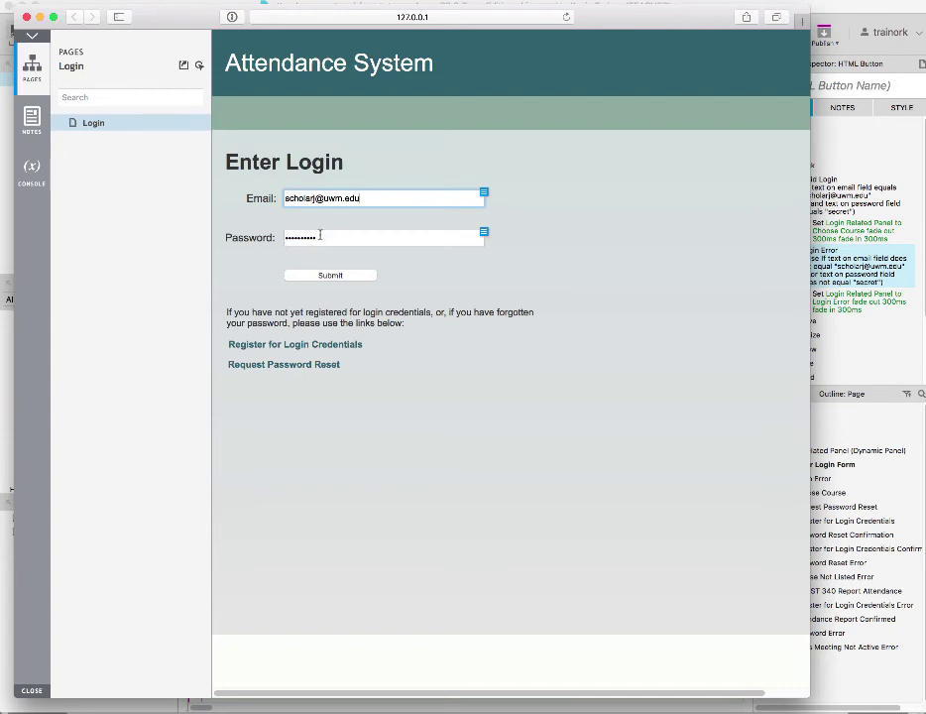
click(320, 235)
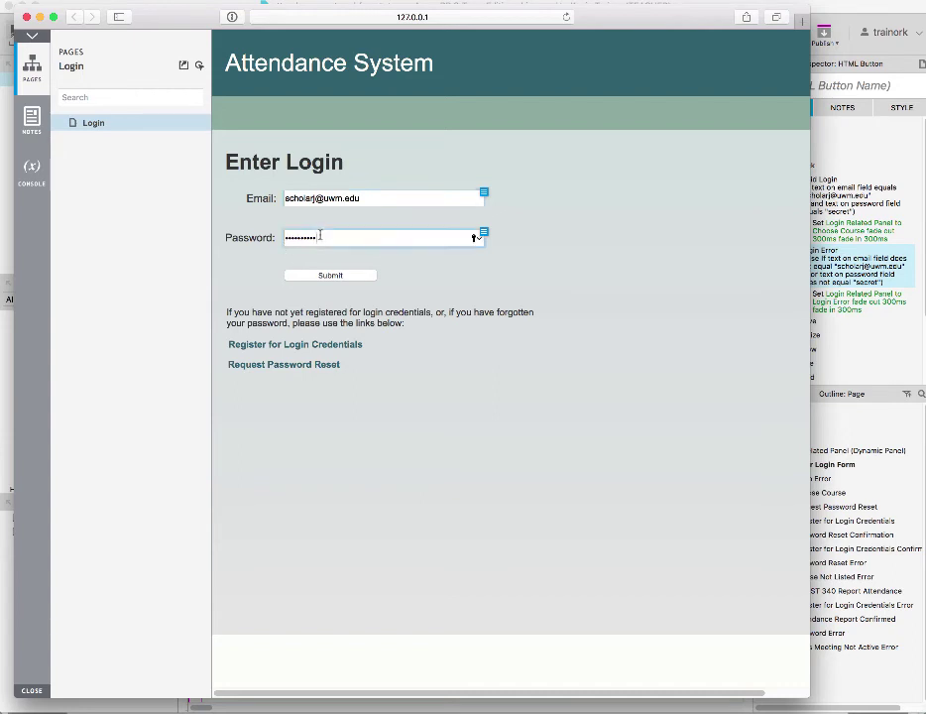
drag(320, 235, 273, 237)
text(se)
Read and close the design notes on the e-mail and password fields
click(484, 192)
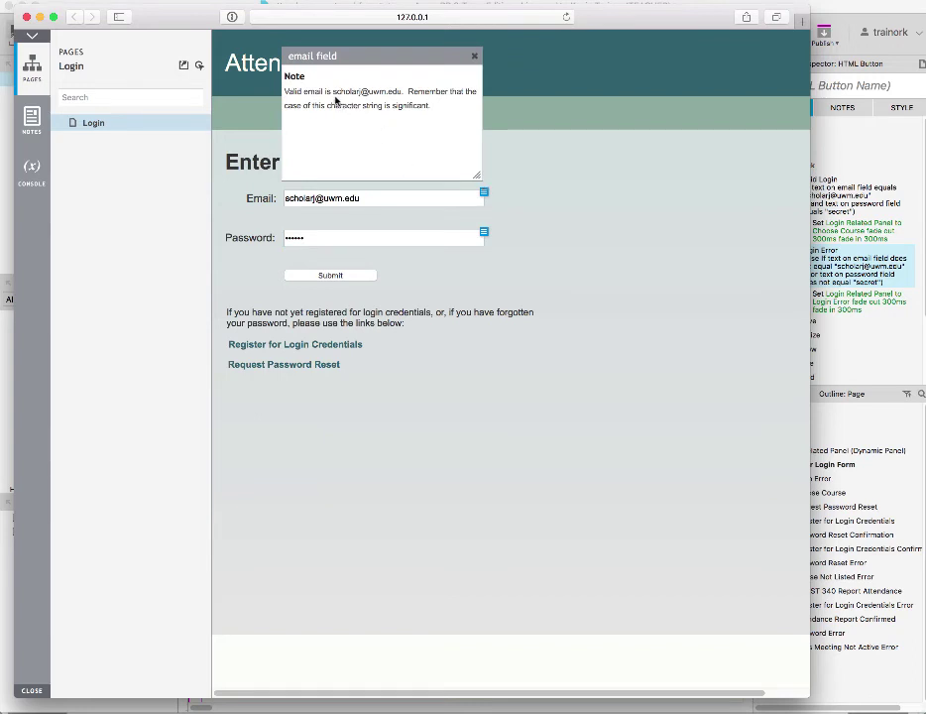
click(475, 58)
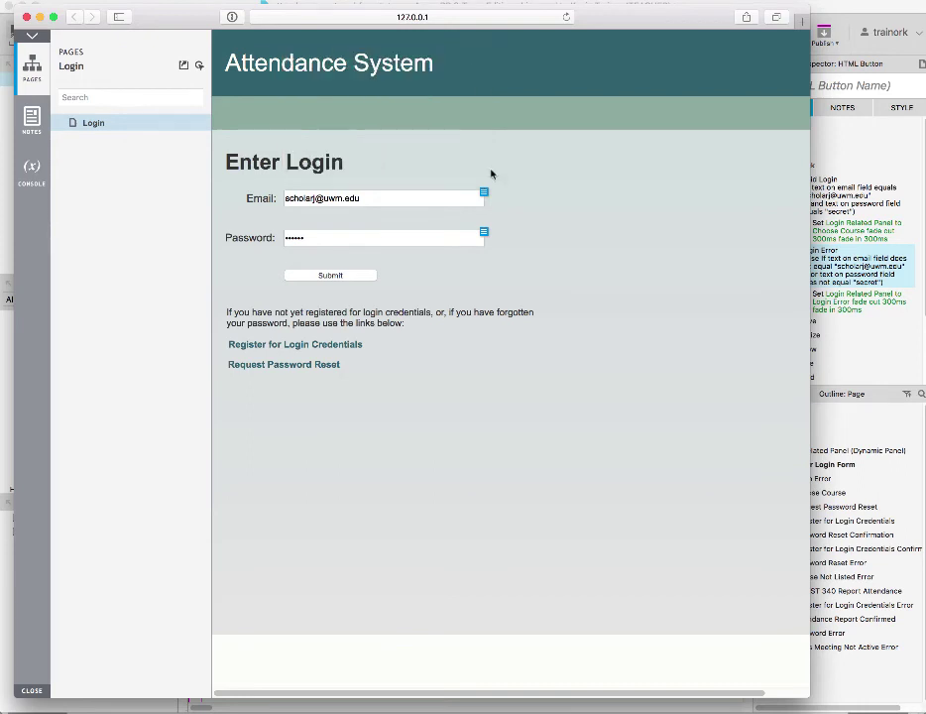
click(484, 232)
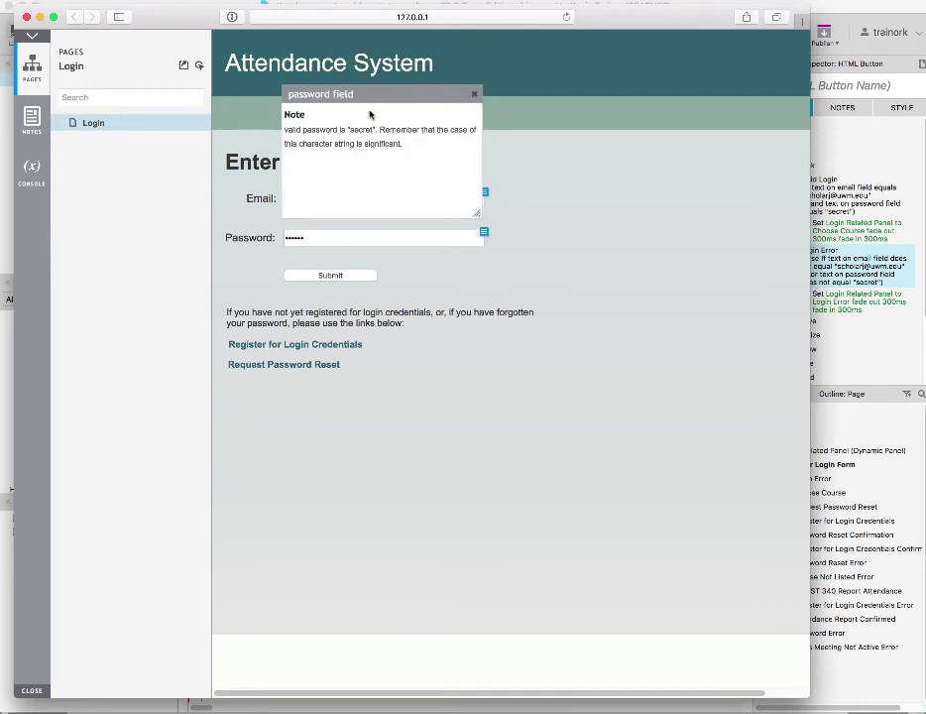
click(475, 95)
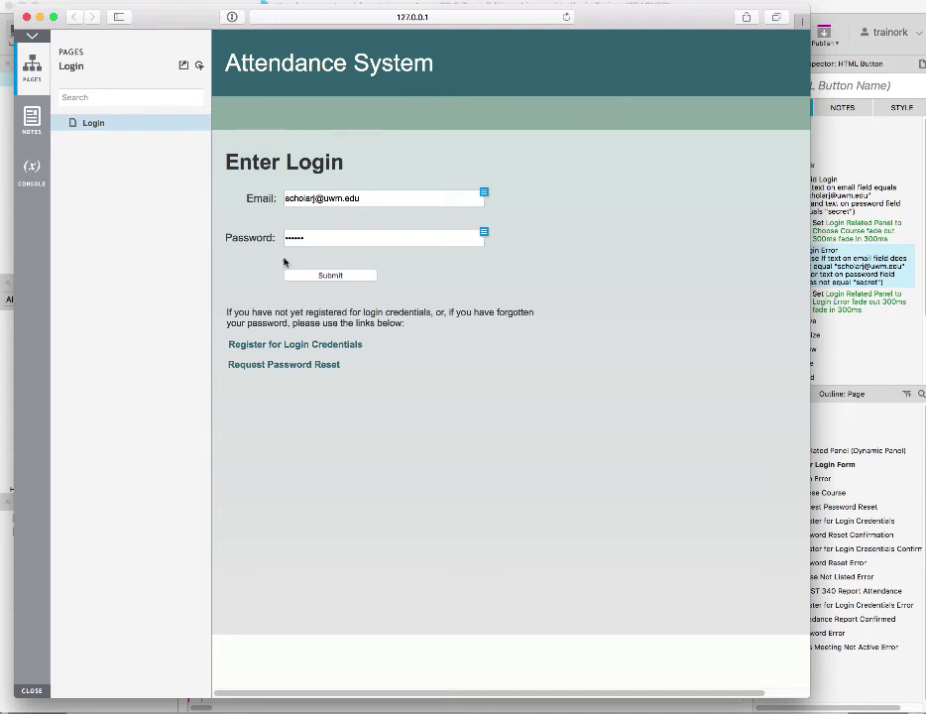
Submit the valid login to reach Choose Course, then review the course droplist and its note
click(332, 276)
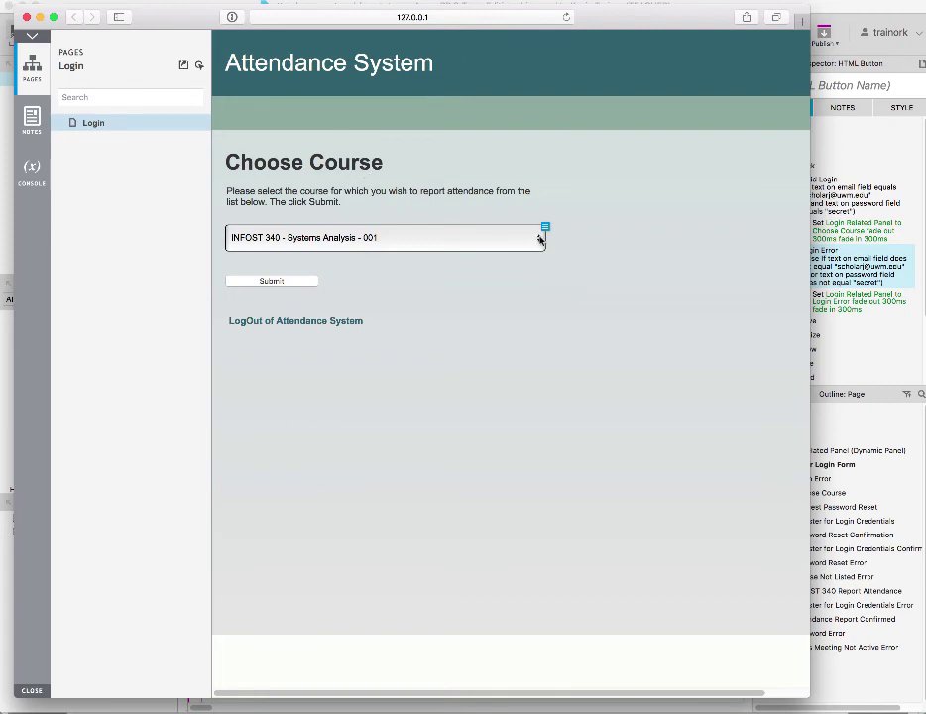
click(541, 237)
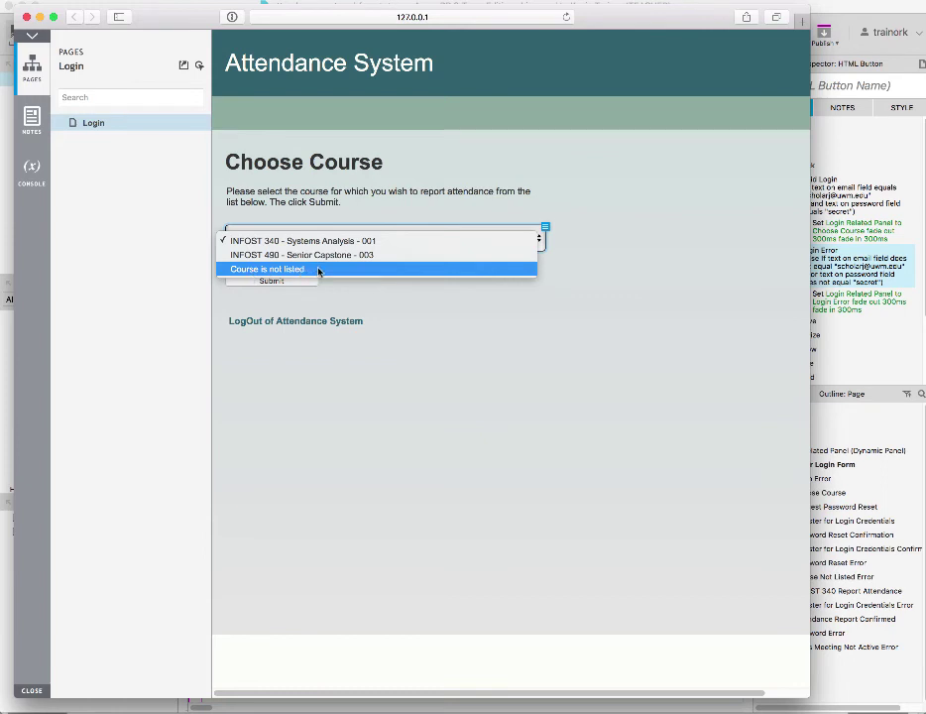
click(356, 293)
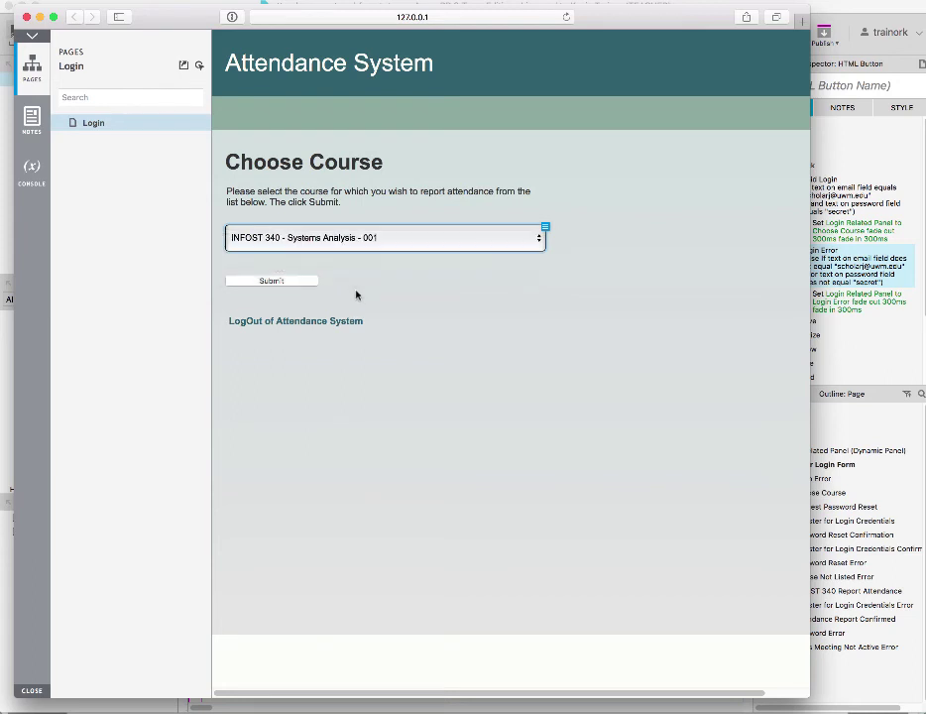
click(545, 227)
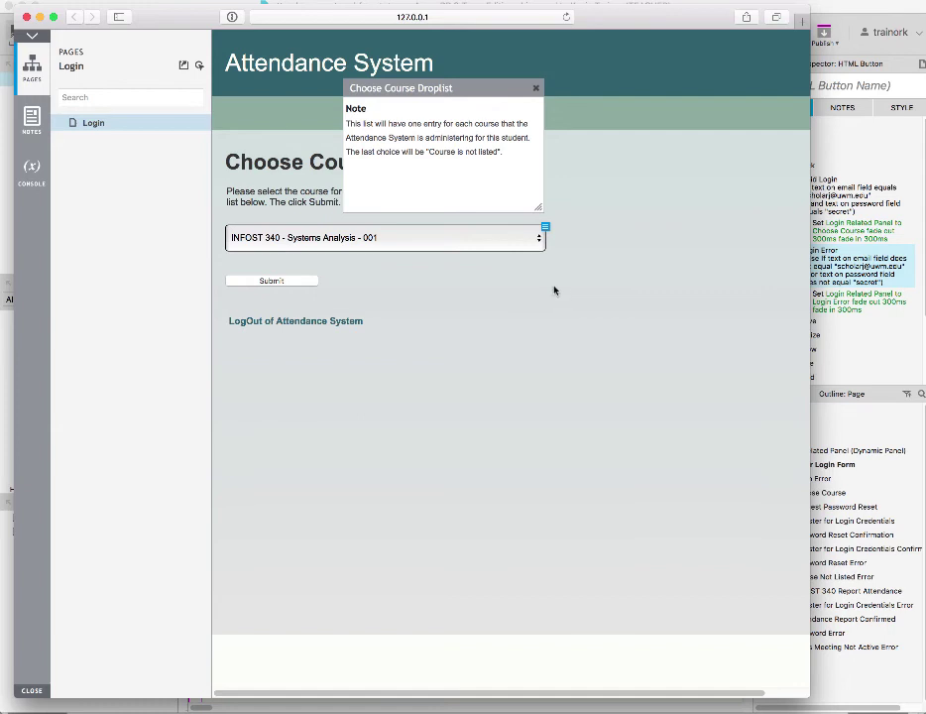
click(536, 90)
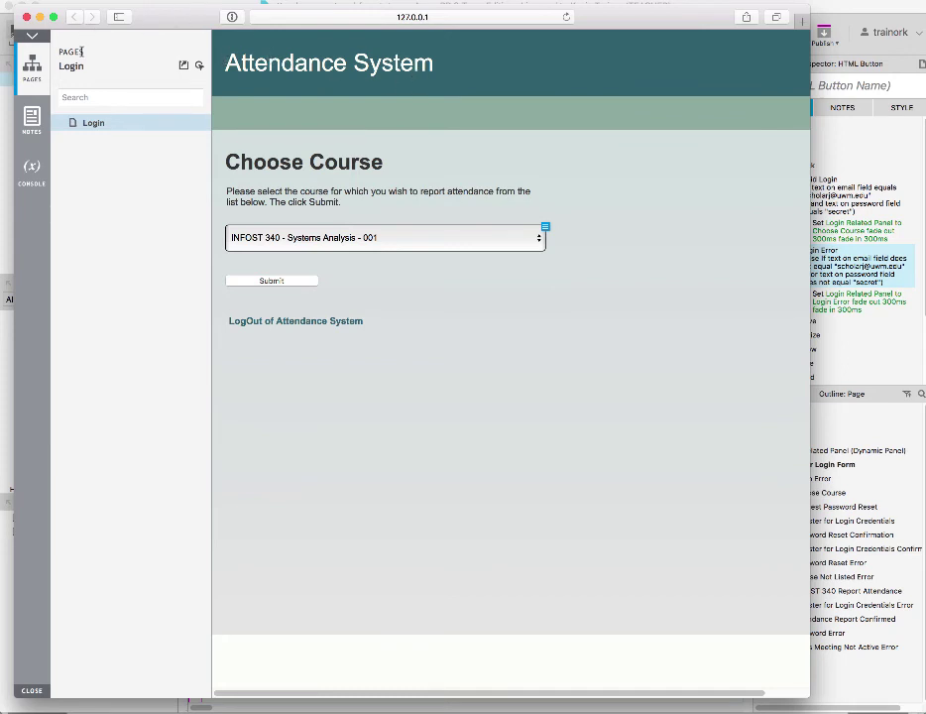
Close the Safari preview, reopen the Choose Course state and select its course droplist
click(26, 17)
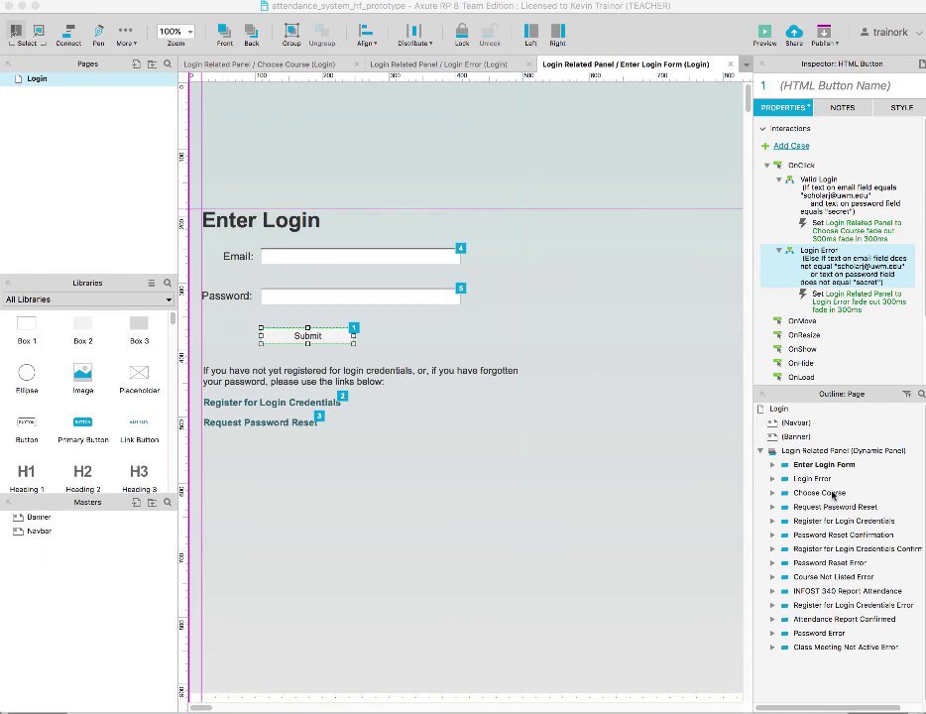
double_click(821, 493)
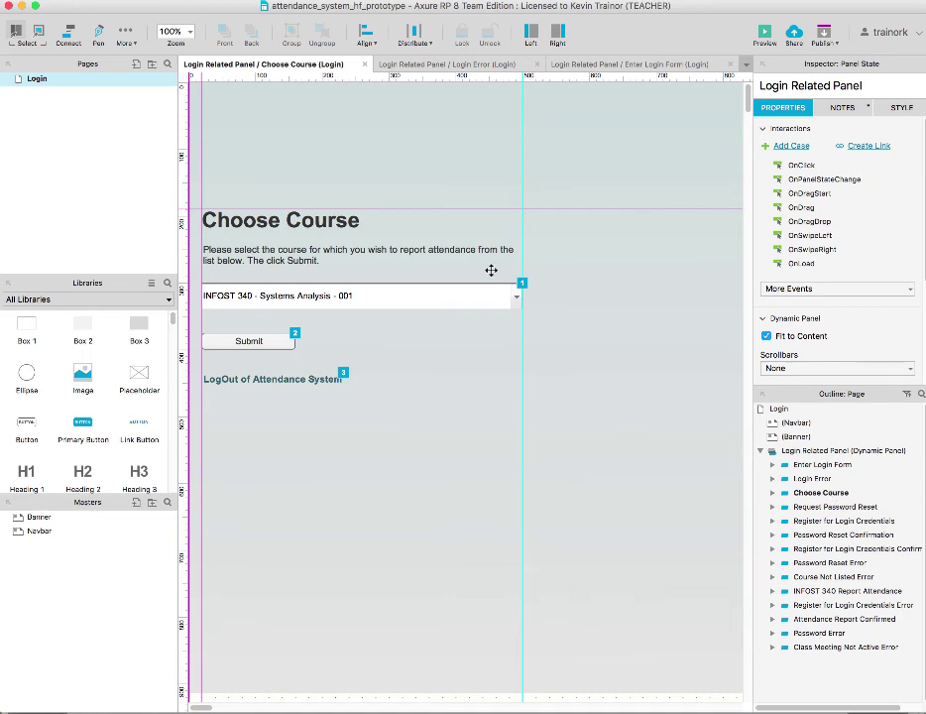
click(516, 298)
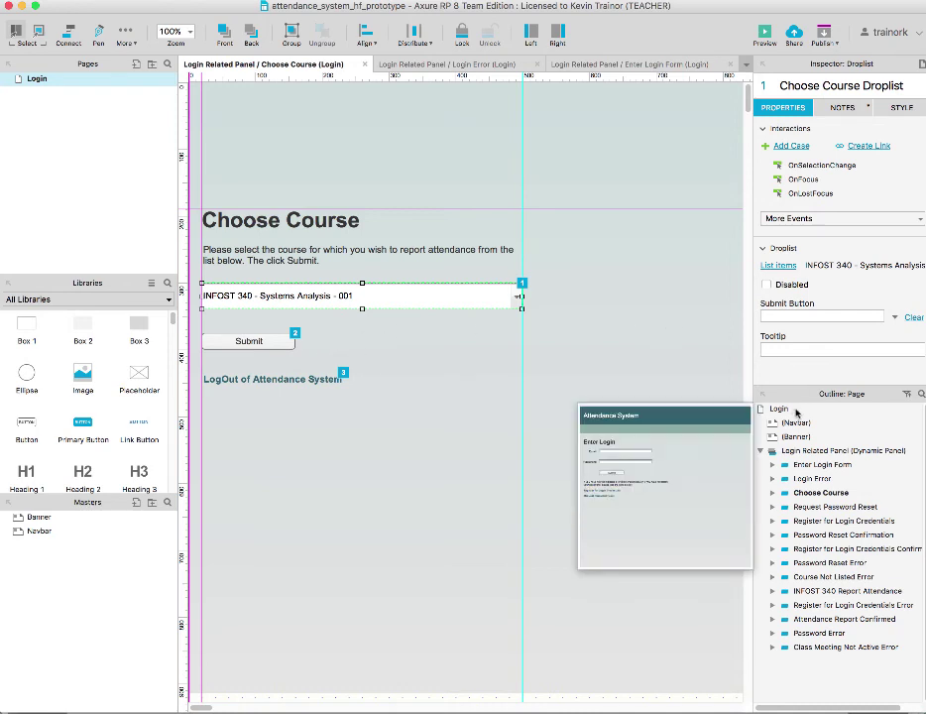
Open the INFOST 340 Report Attendance state from the Outline after viewing the other states
mouse_move(839, 592)
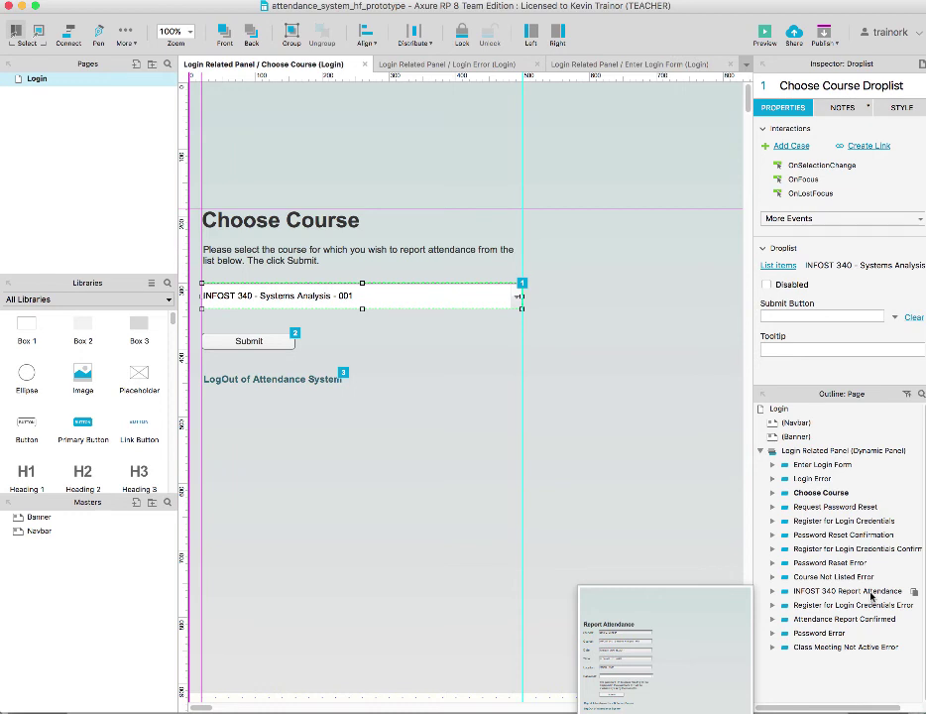
mouse_move(872, 605)
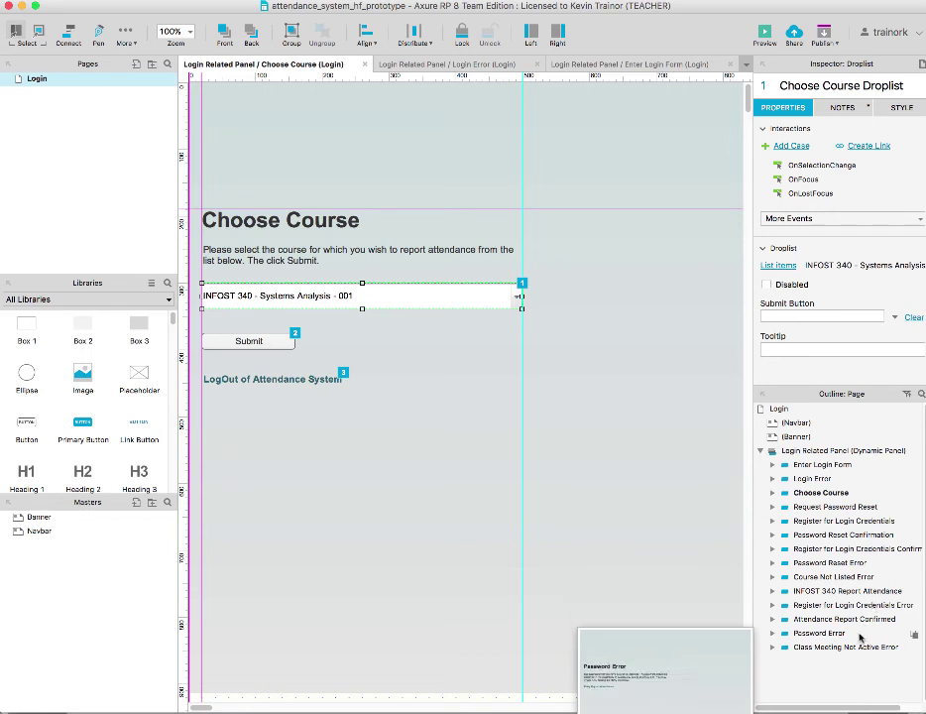
mouse_move(831, 651)
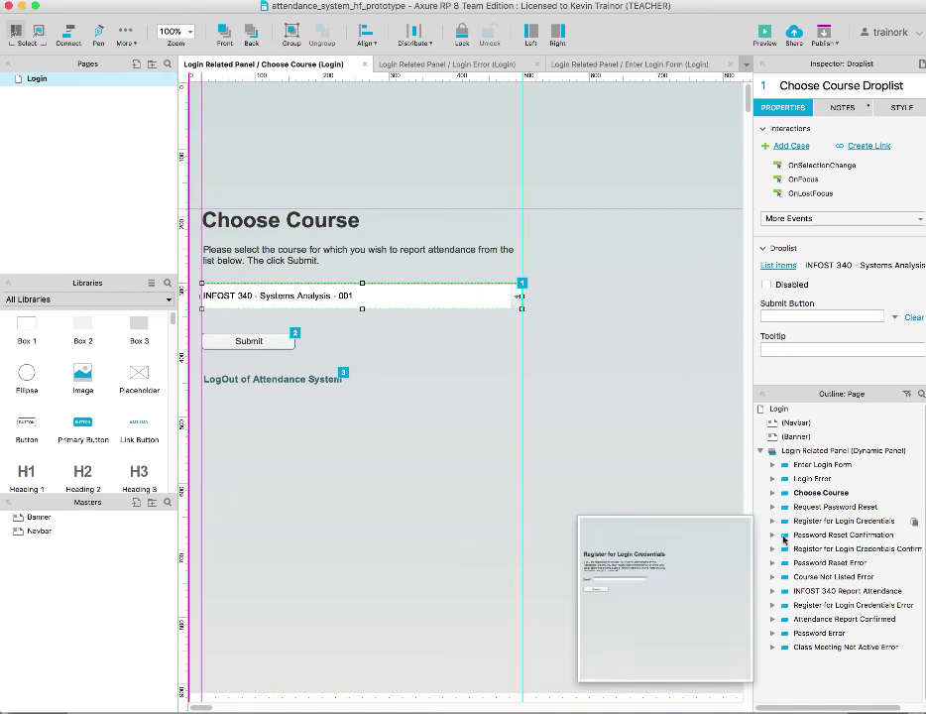
mouse_move(822, 587)
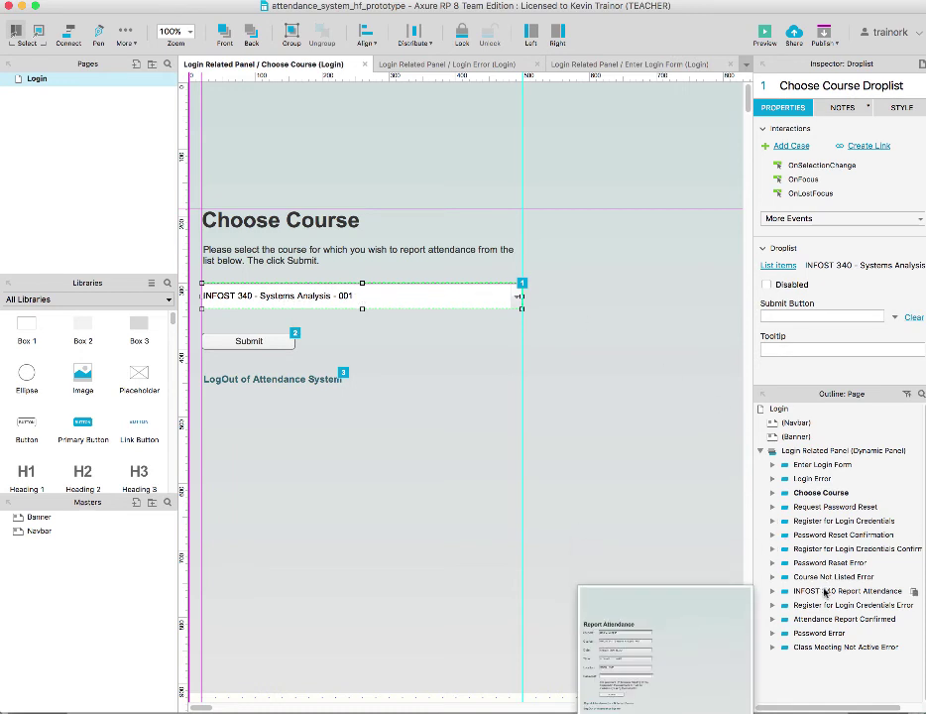
double_click(824, 592)
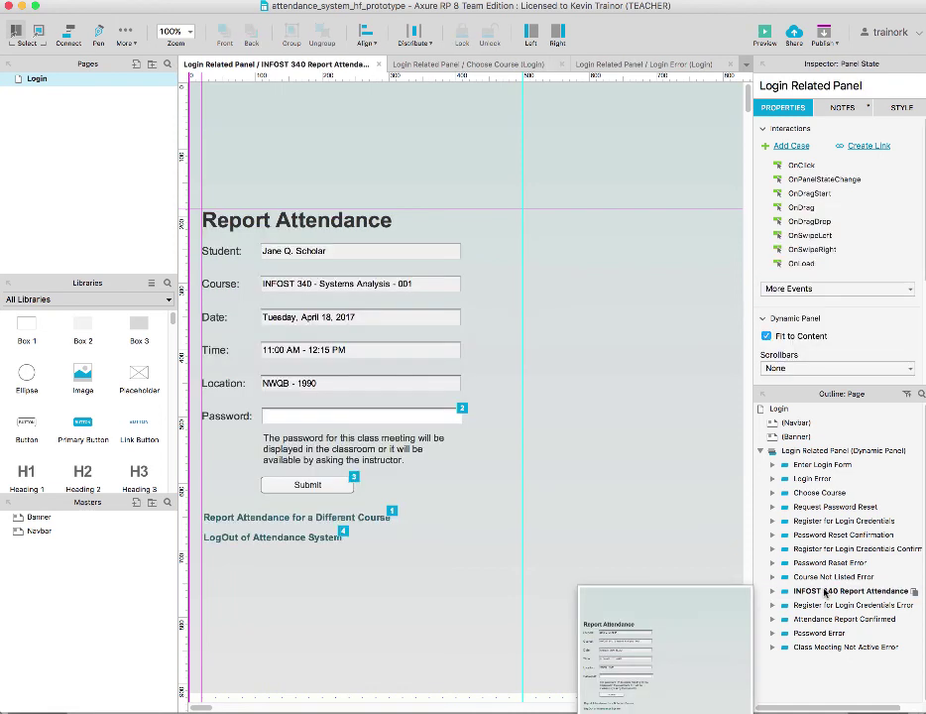
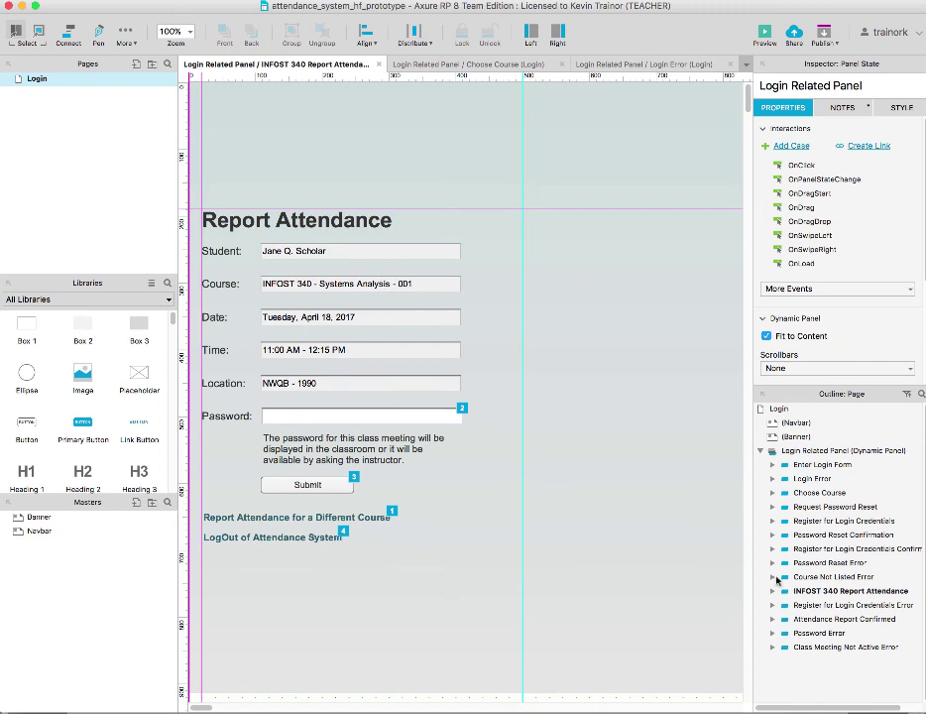
Open the Class Meeting Not Active Error state from the Outline panel in its own tab
mouse_move(819, 648)
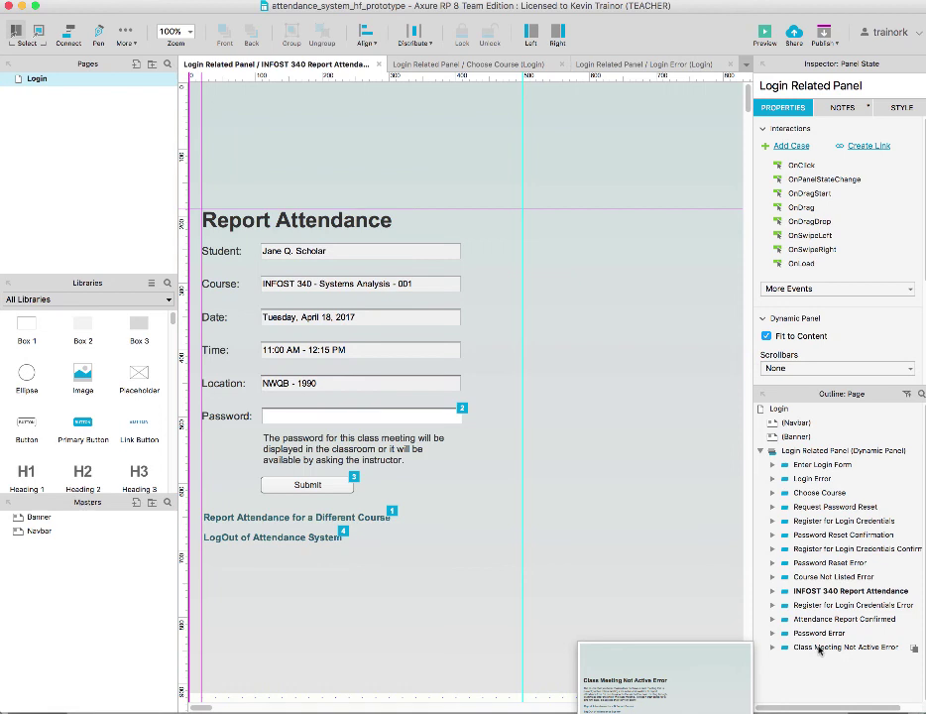
click(819, 647)
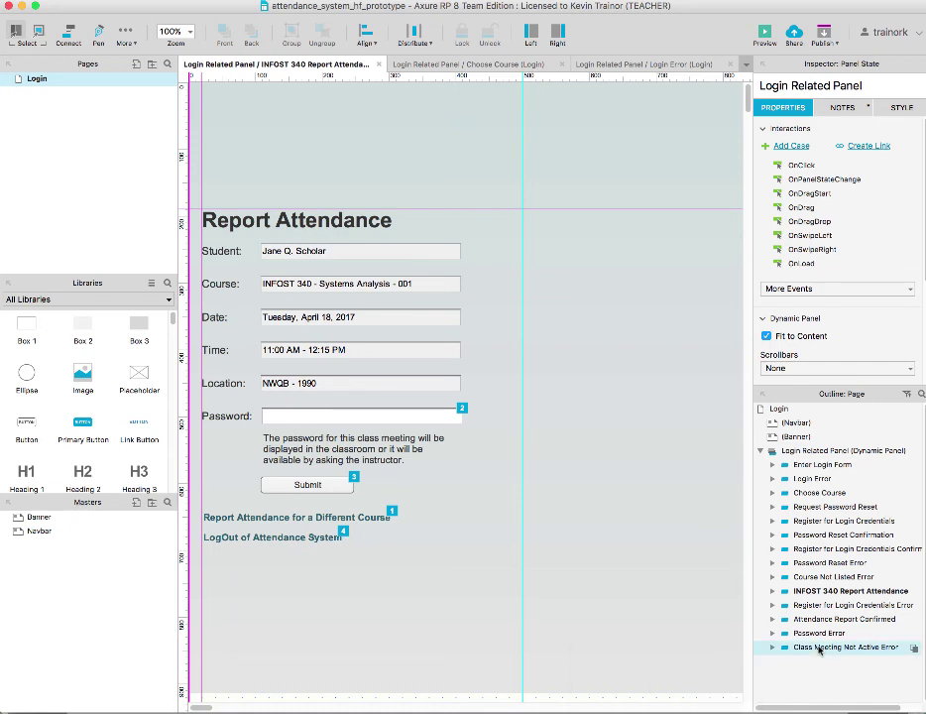
double_click(819, 647)
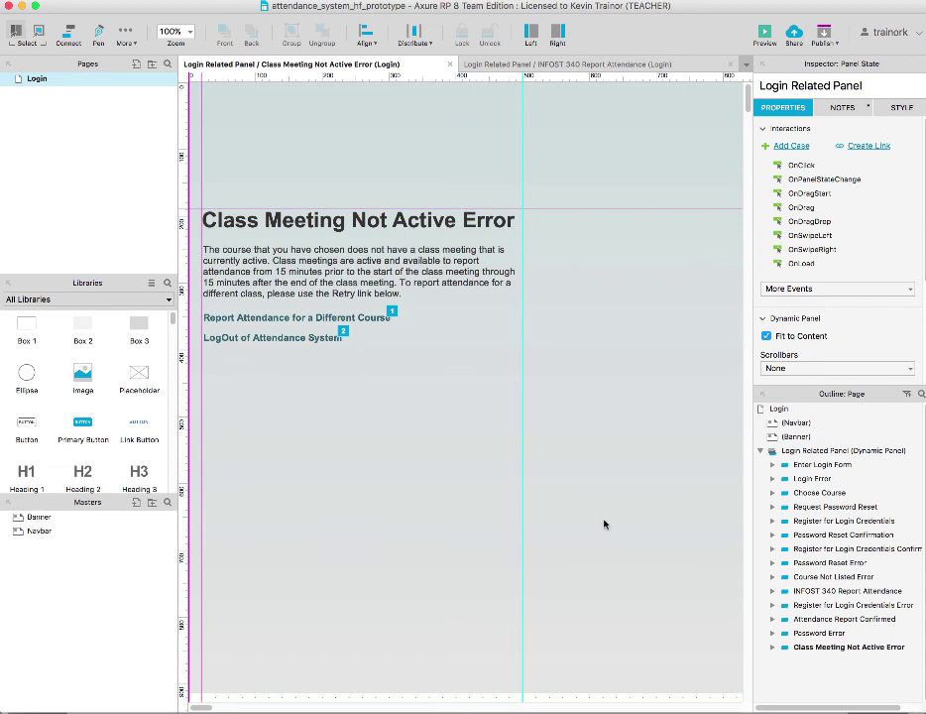
Preview the prototype, log in with the student's email and password, and submit INFOST 340
click(766, 37)
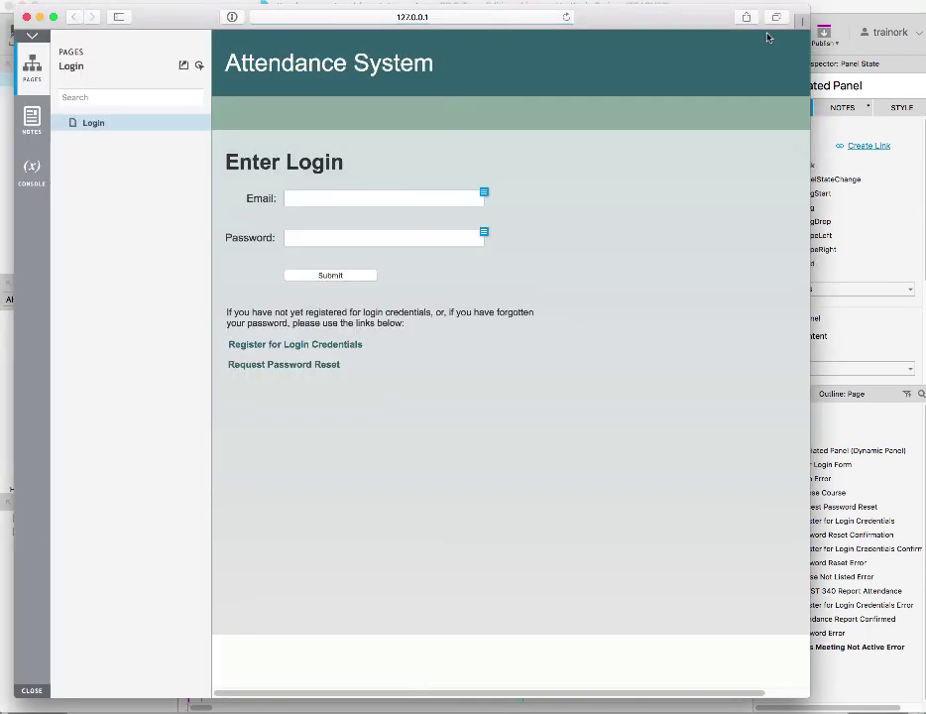
click(422, 191)
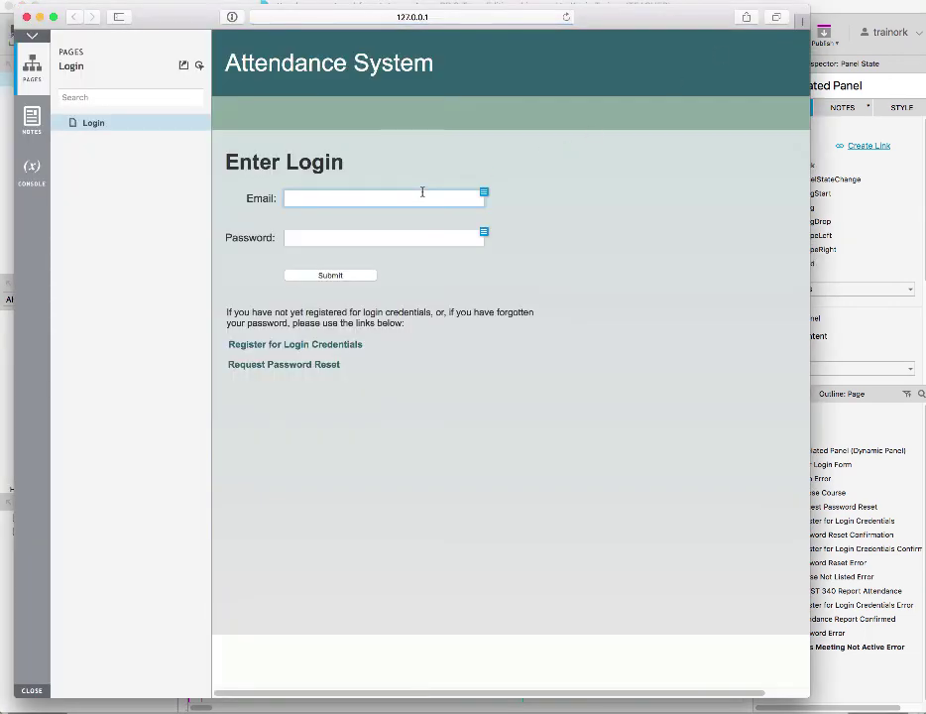
click(384, 246)
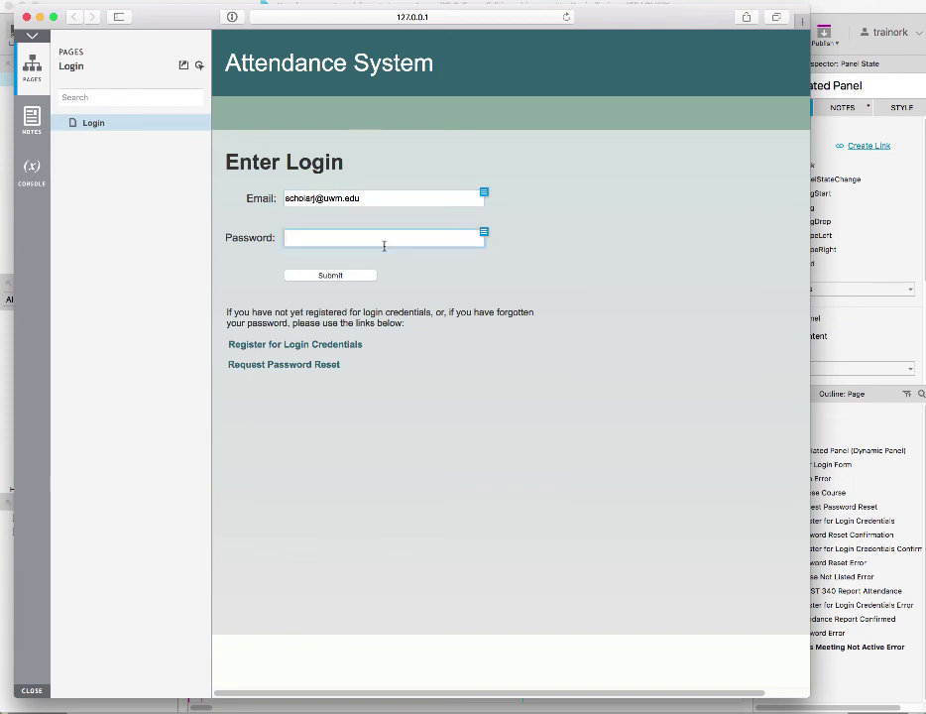
text(••••••)
click(337, 276)
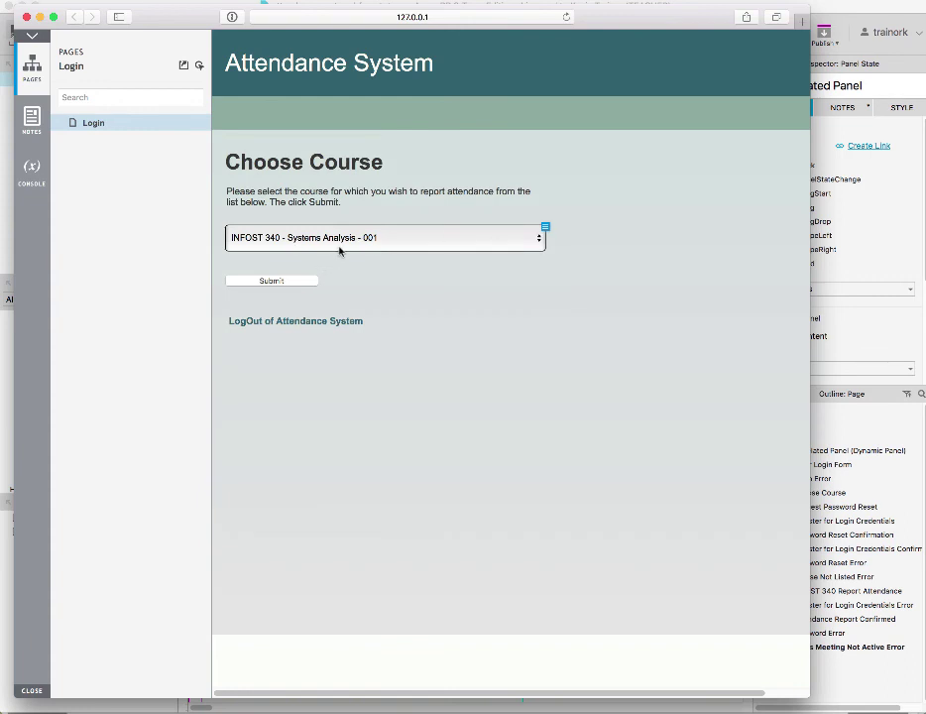
click(300, 282)
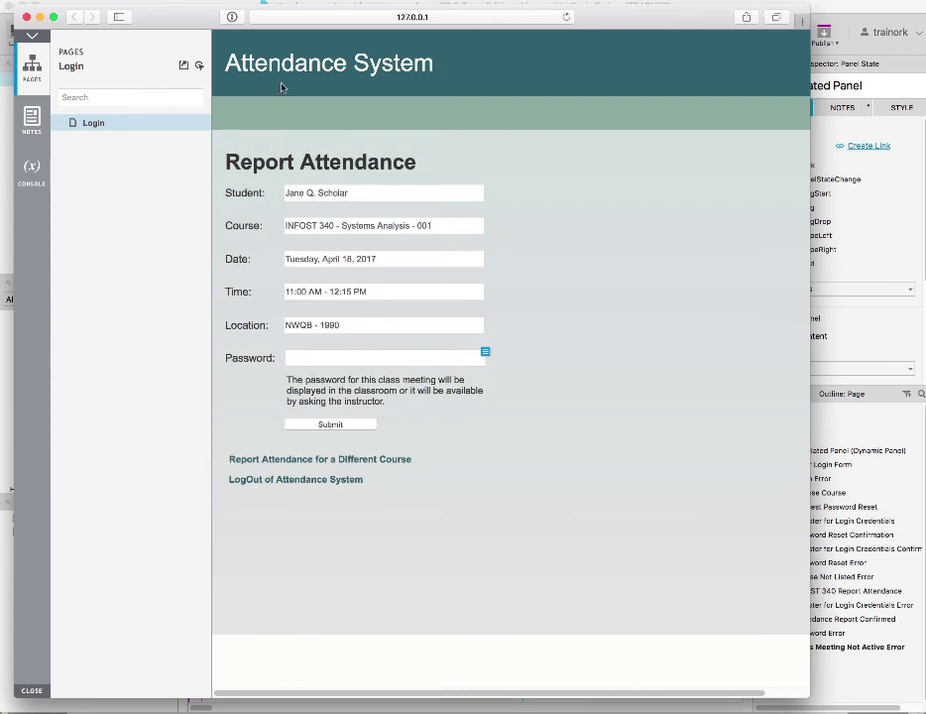
Go back to Choose Course, select INFOST 490 - Senior Capstone - 003, and submit it
click(369, 462)
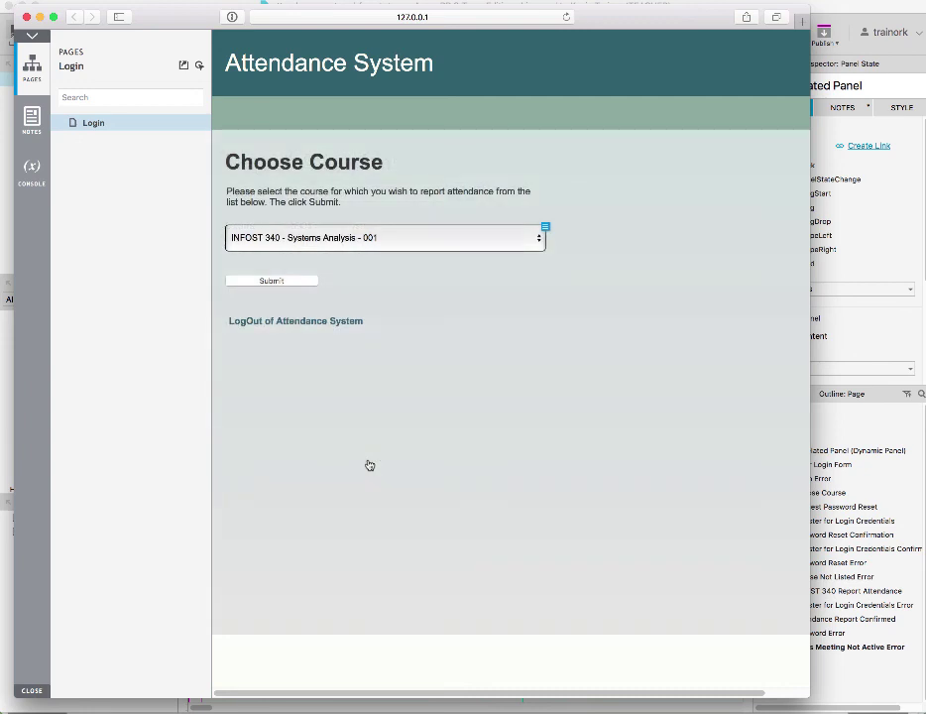
click(538, 239)
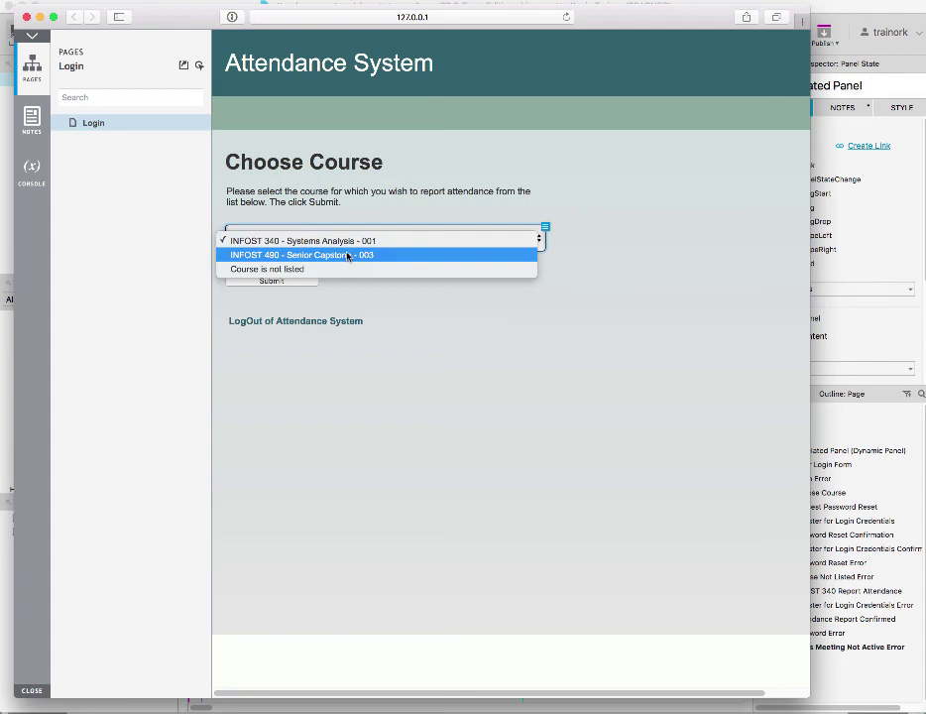
click(347, 255)
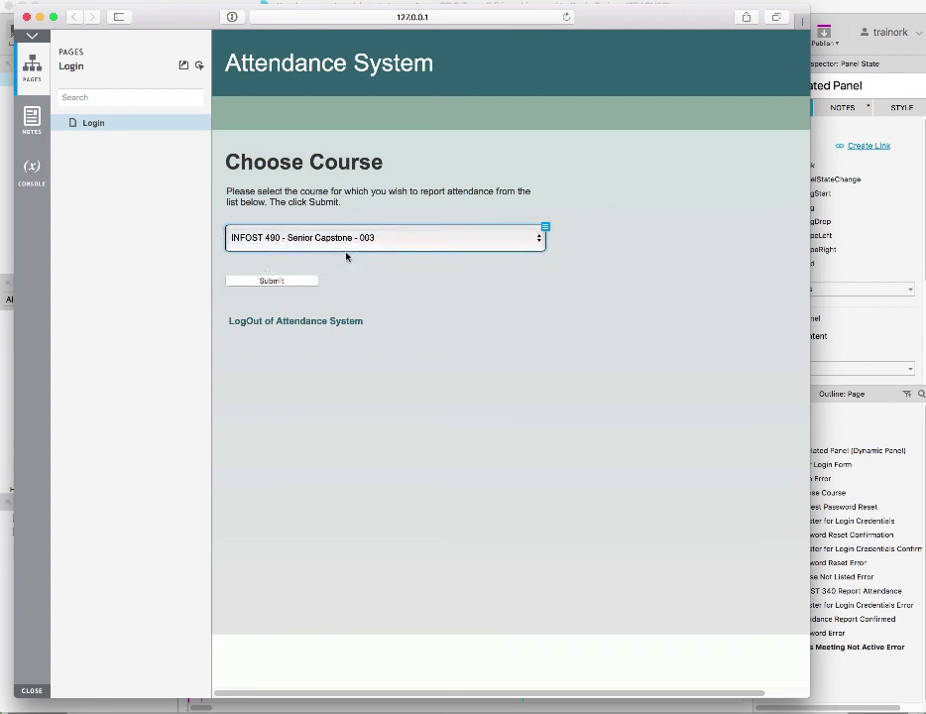
click(273, 281)
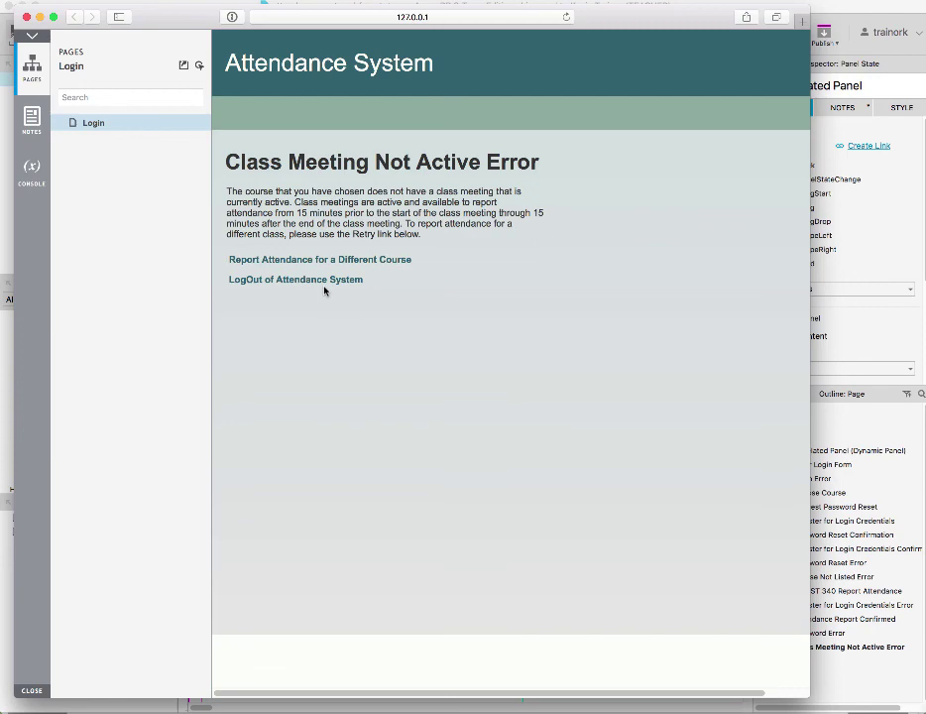
Close the Safari prototype preview window
click(26, 17)
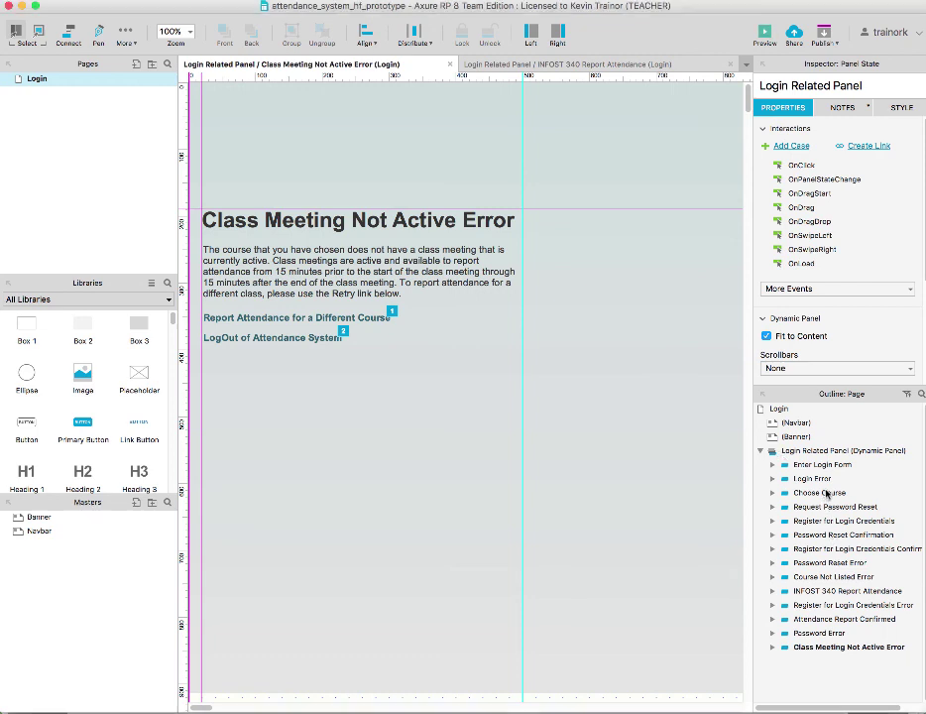
Open the Choose Course state and select the Submit button to view its three OnClick cases
double_click(827, 493)
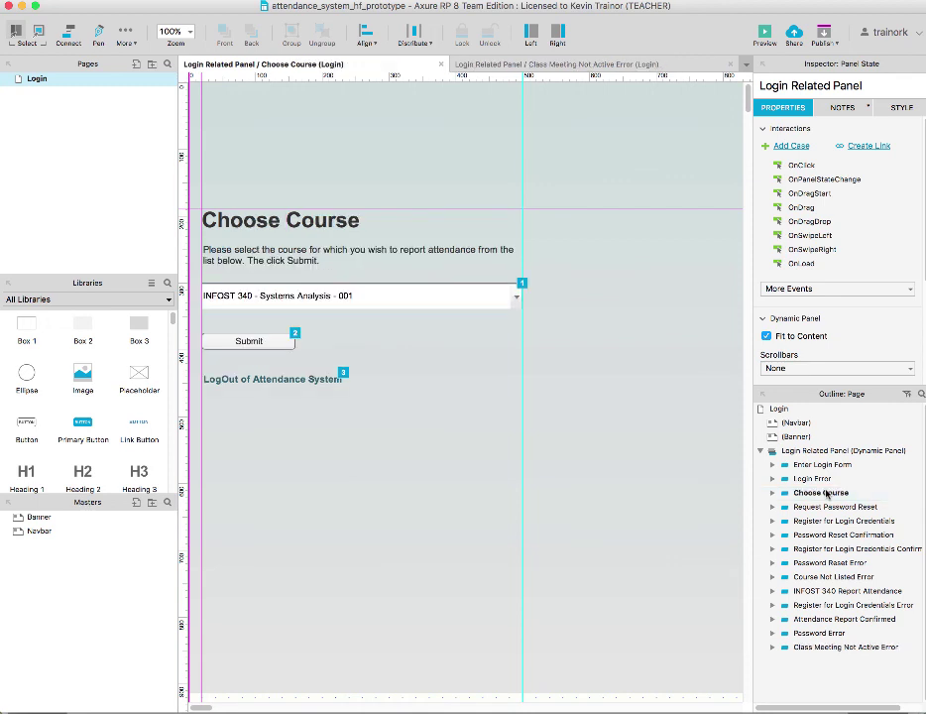
click(254, 342)
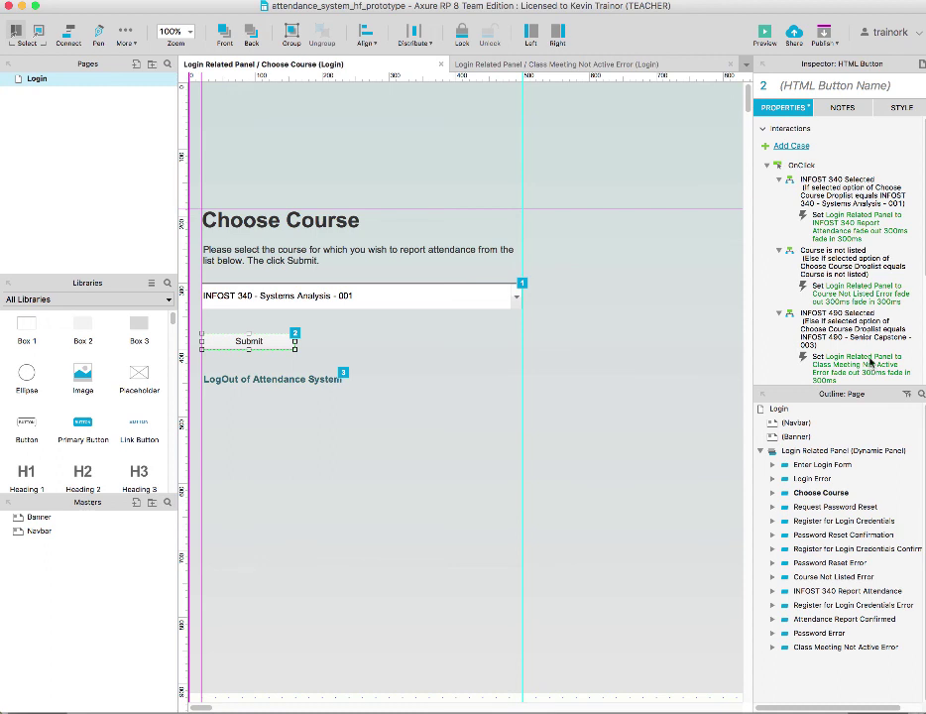
Open the Login page on the canvas and try dragging the Banner master onto it
mouse_move(848, 433)
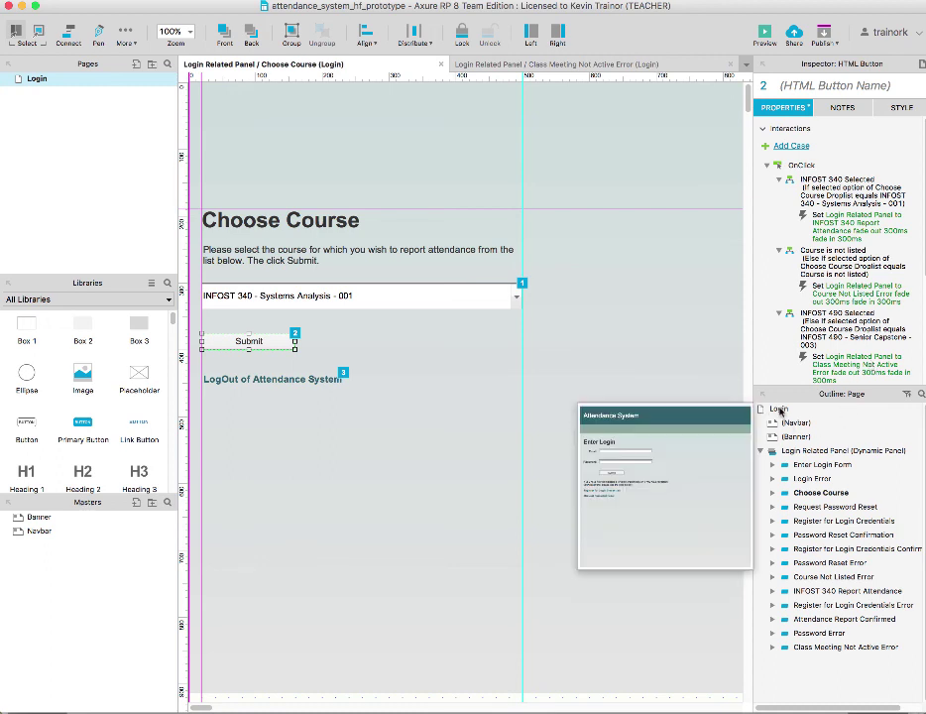
mouse_move(811, 452)
click(780, 410)
double_click(780, 410)
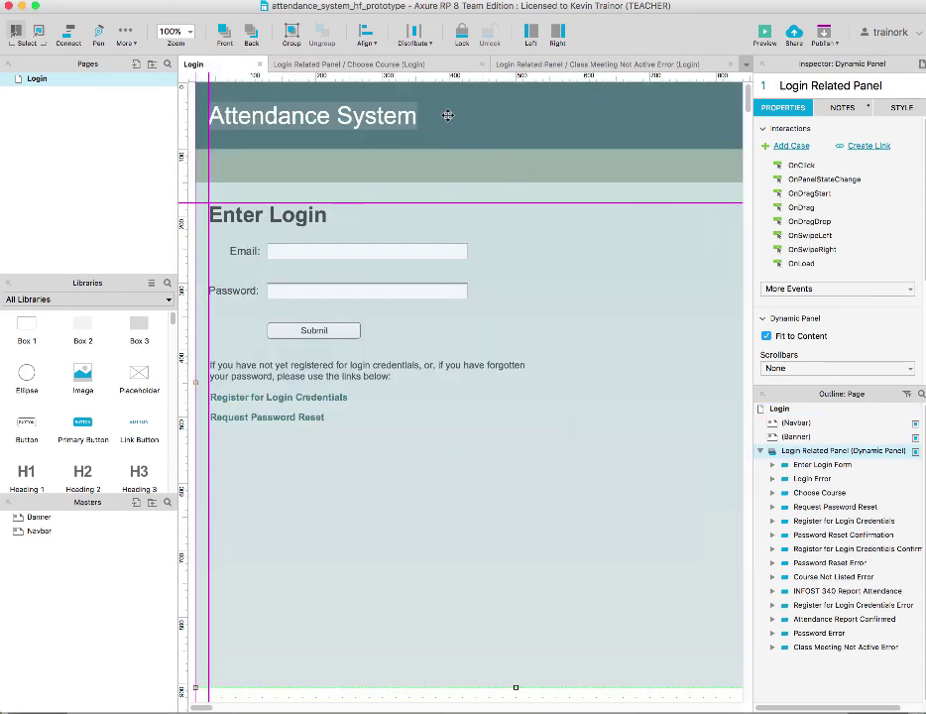
drag(29, 518, 28, 518)
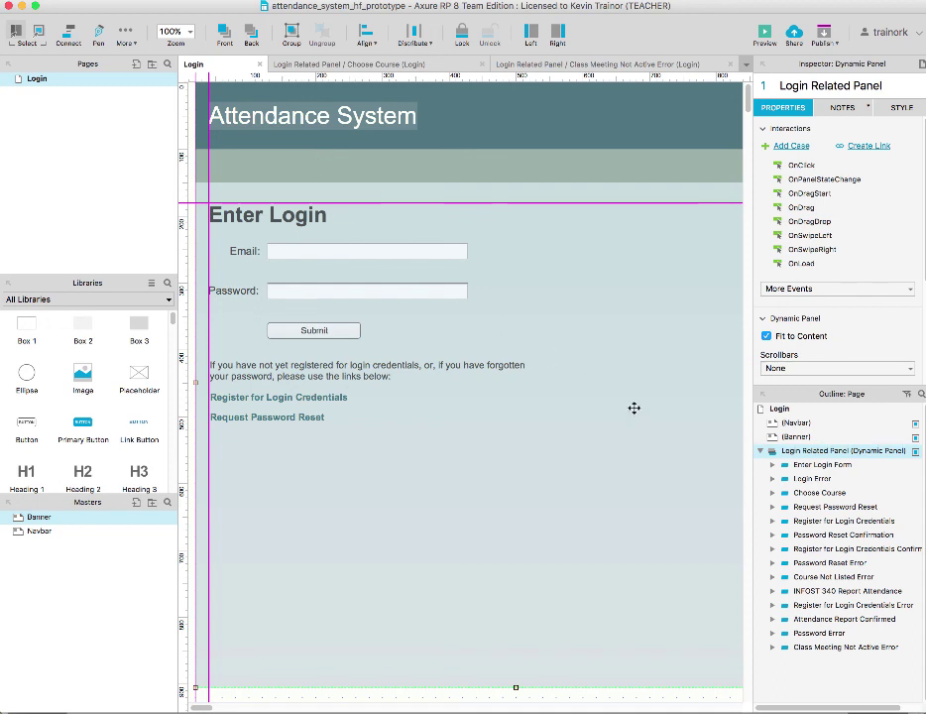
mouse_move(825, 601)
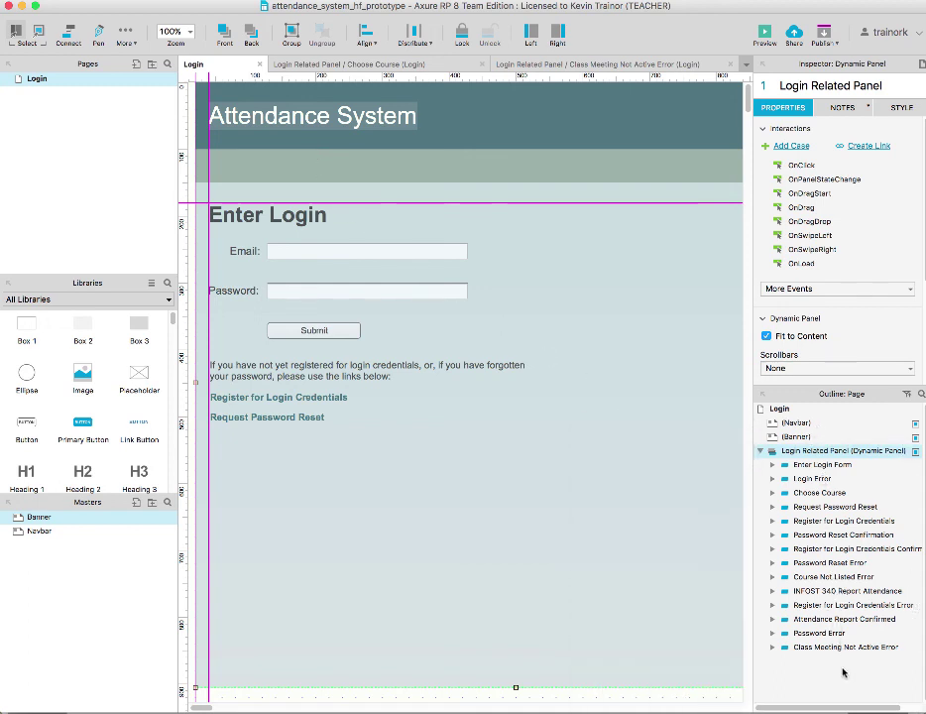